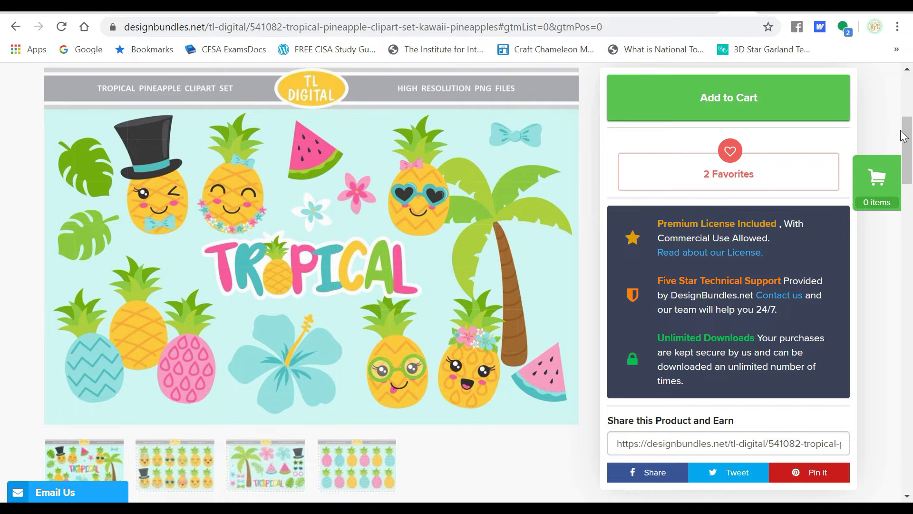
Read the clipart set's product description for its file format, resolution and background type
drag(909, 136, 911, 182)
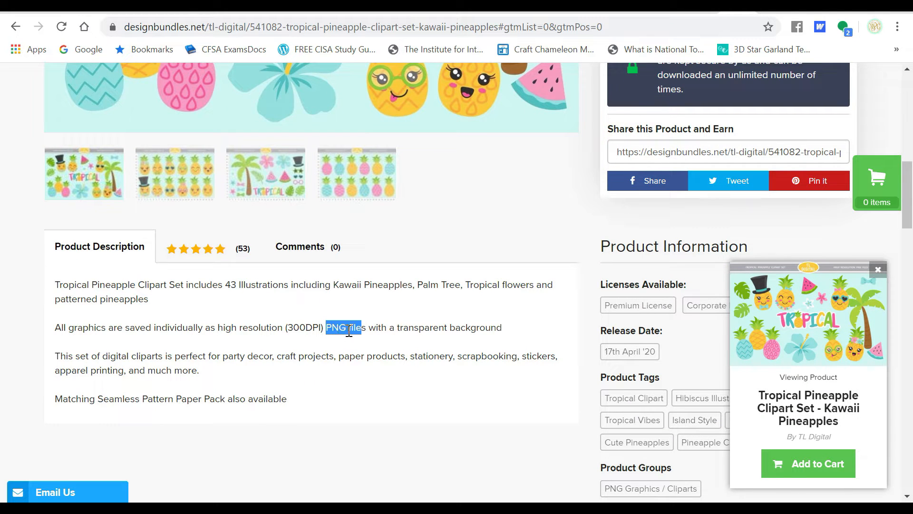
click(361, 328)
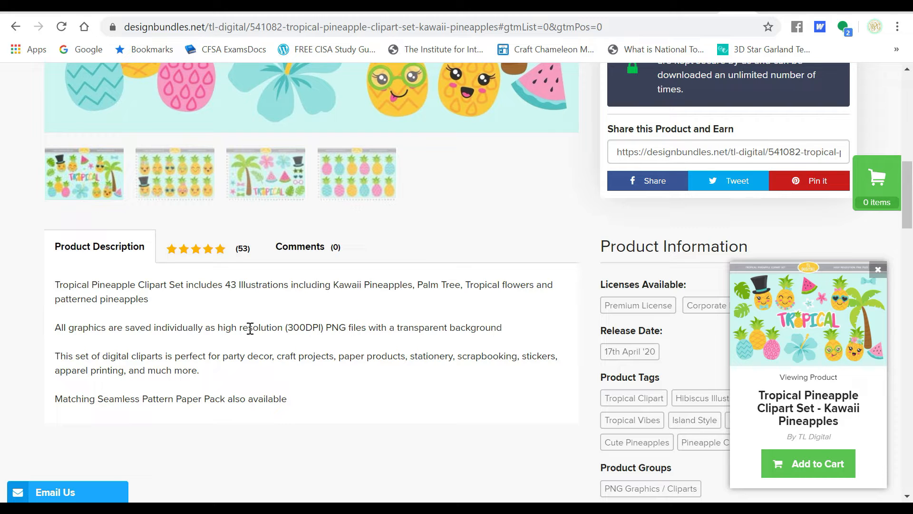
drag(218, 330, 320, 331)
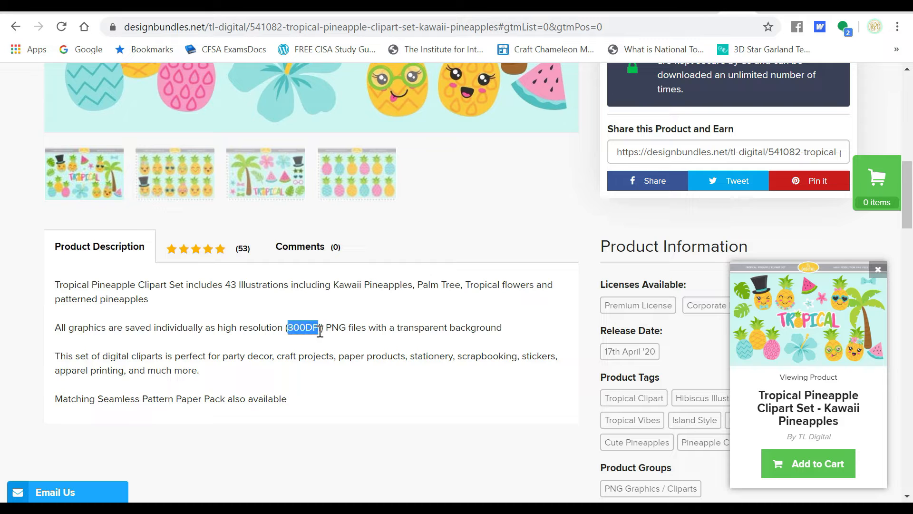
click(346, 328)
drag(401, 329, 492, 328)
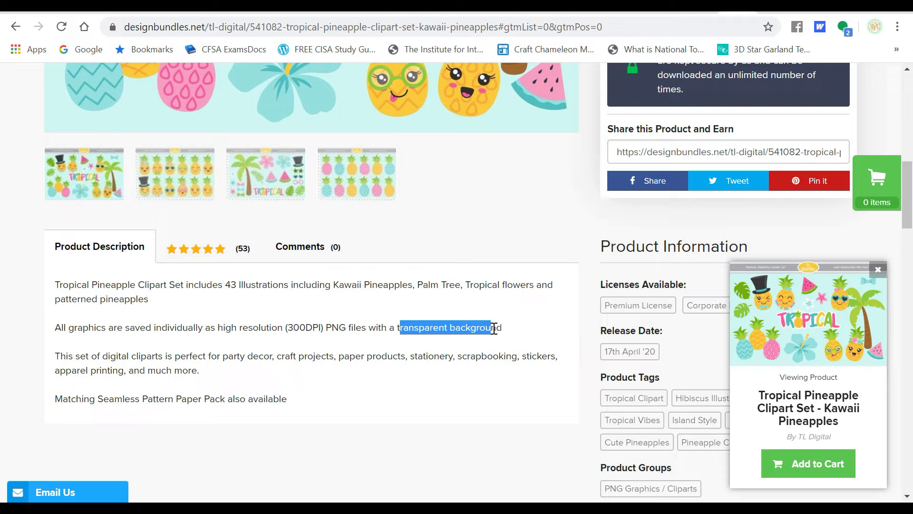
click(494, 329)
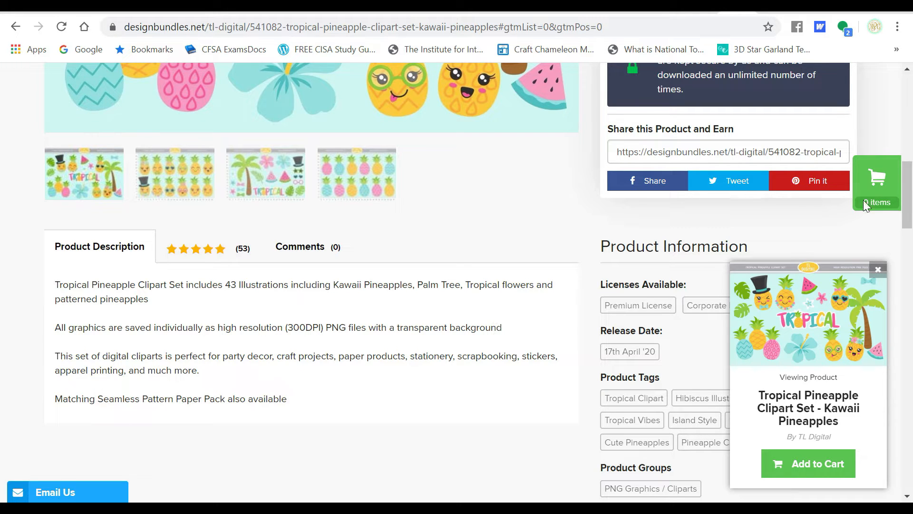
Download TLDigital_Tropical Pineapple_Clipart Set.zip from the account's purchases
drag(909, 210, 910, 164)
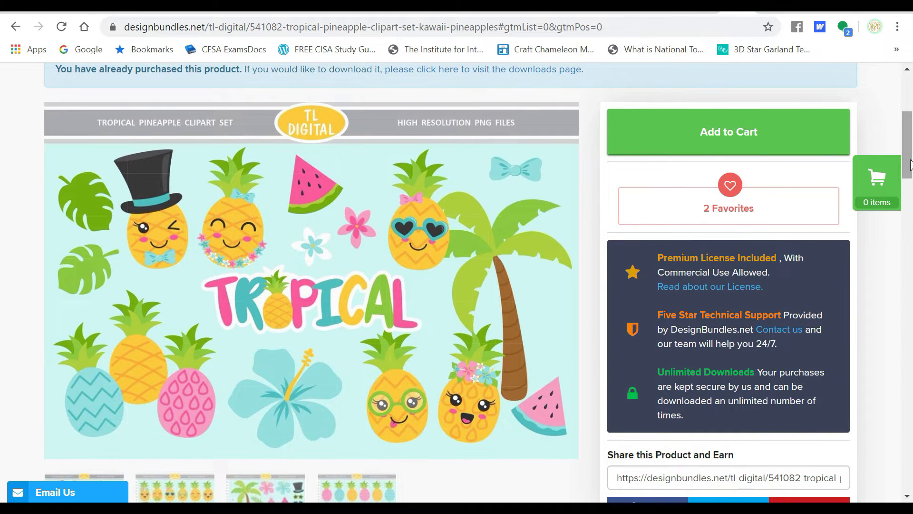
drag(911, 165, 909, 124)
mouse_move(684, 94)
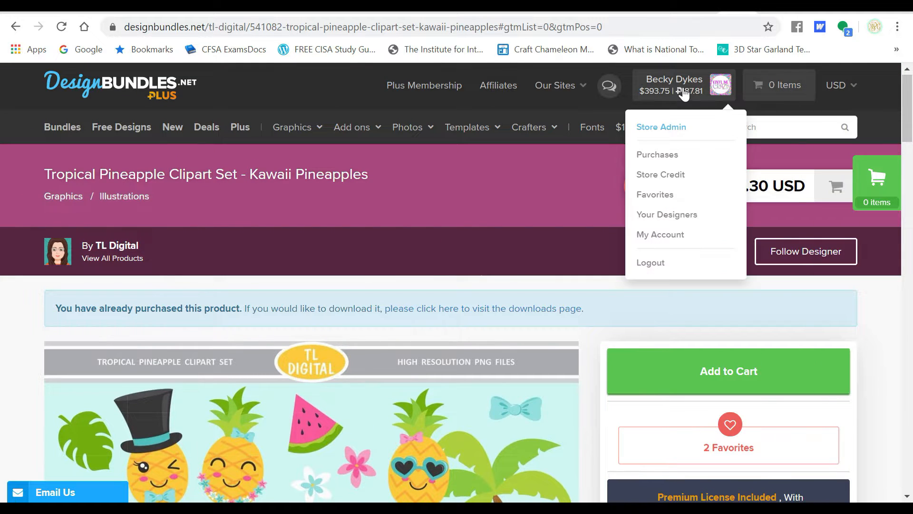
click(659, 156)
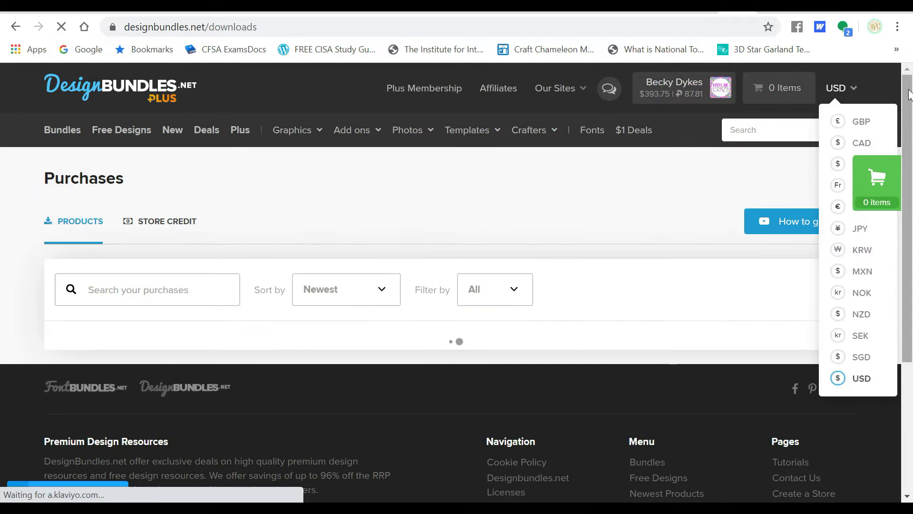
drag(910, 94, 910, 177)
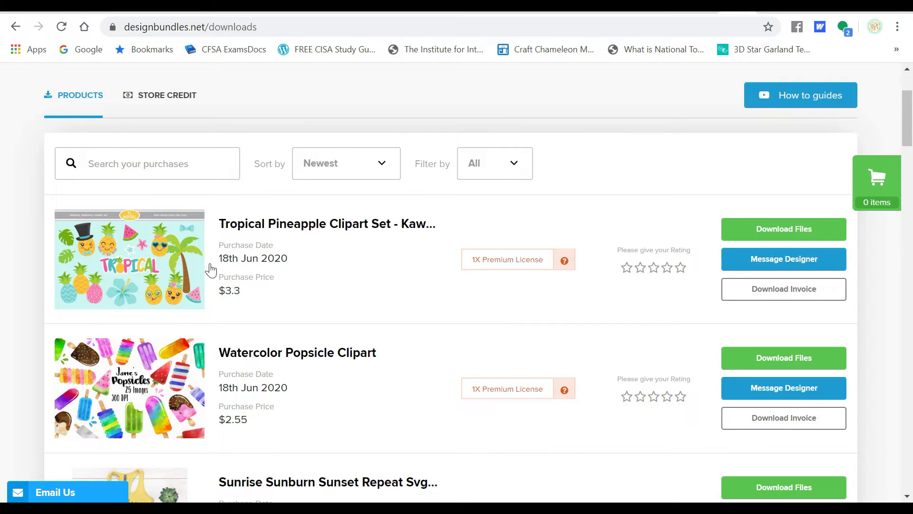
click(751, 227)
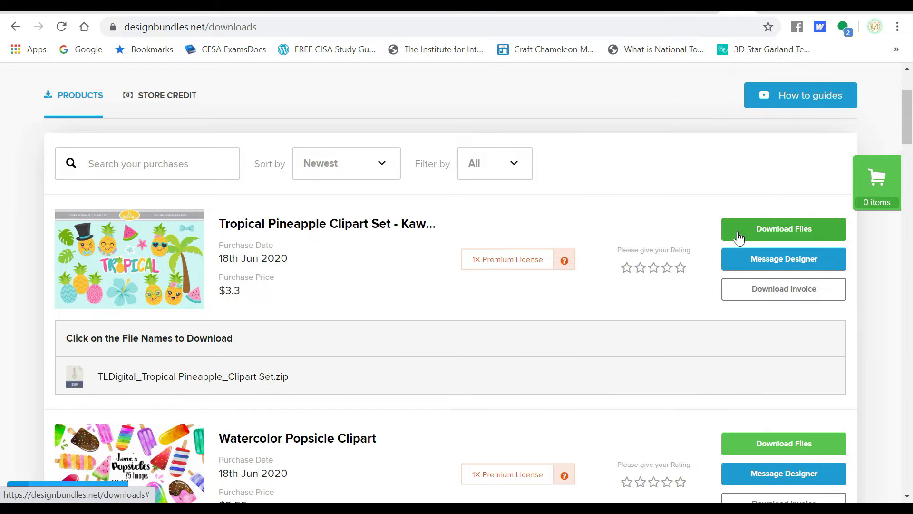
click(259, 381)
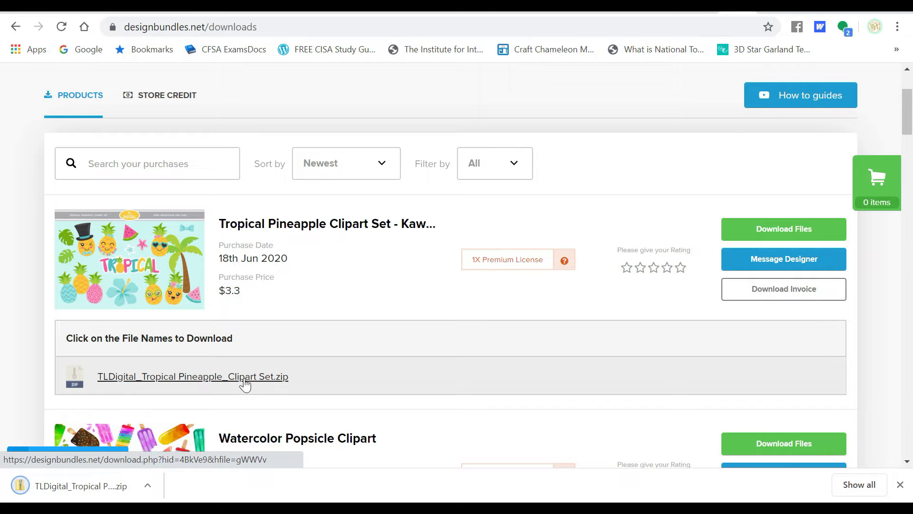
Open the downloaded pineapple clipart zip and extract all its files to the suggested folder in Downloads
click(96, 485)
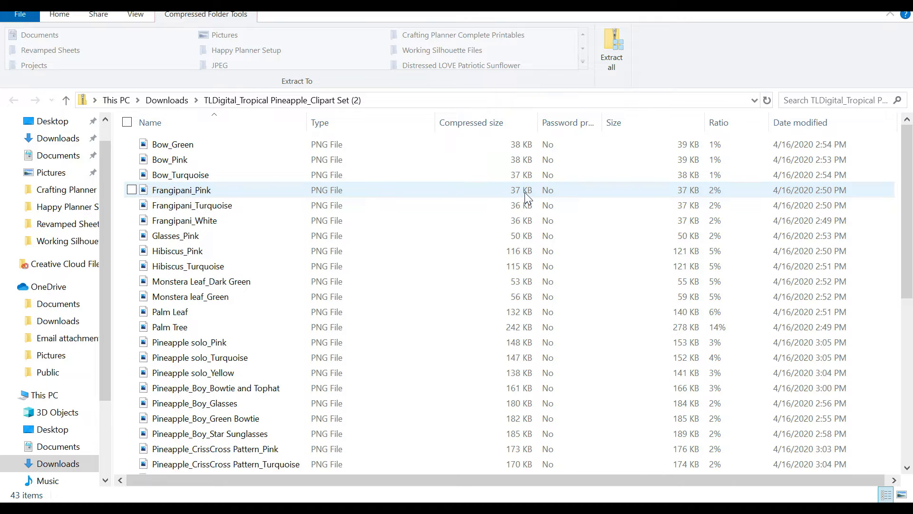
click(610, 65)
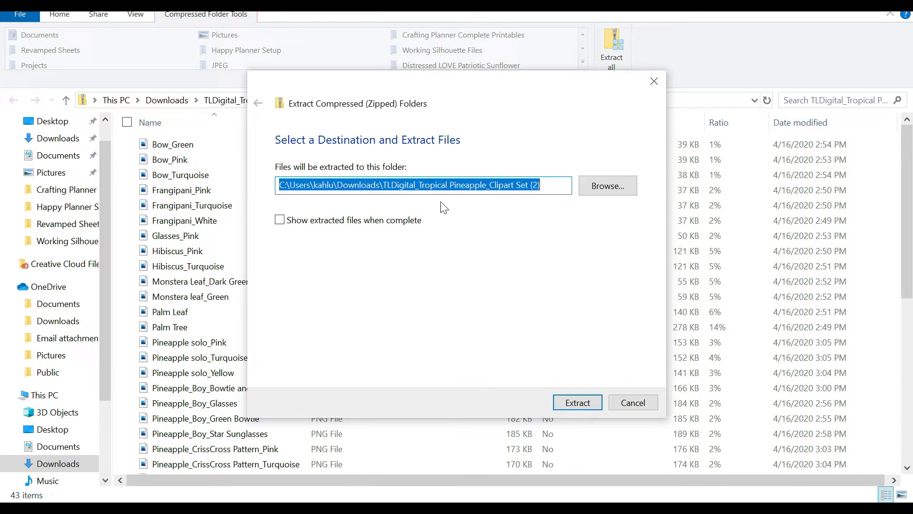
click(573, 403)
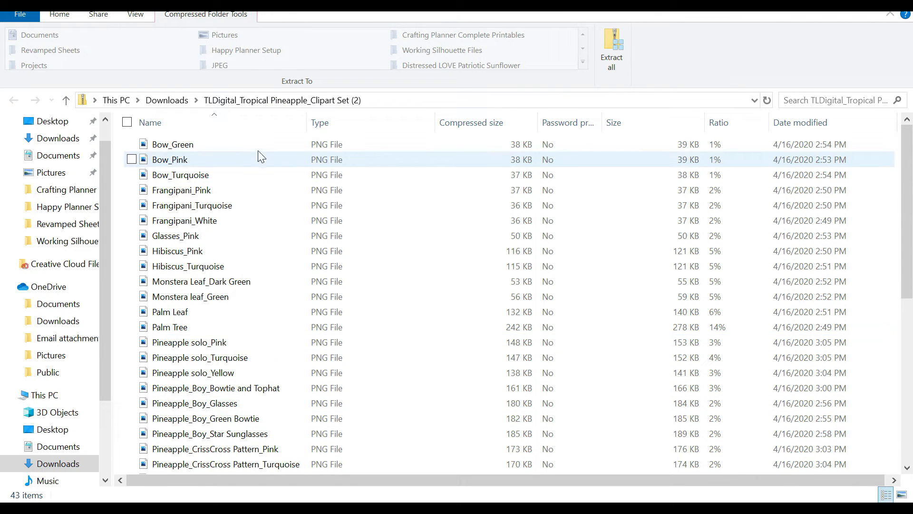
Go to the Downloads folder and open the extracted TLDigital_Tropical Pineapple_Clipart Set folder
click(58, 138)
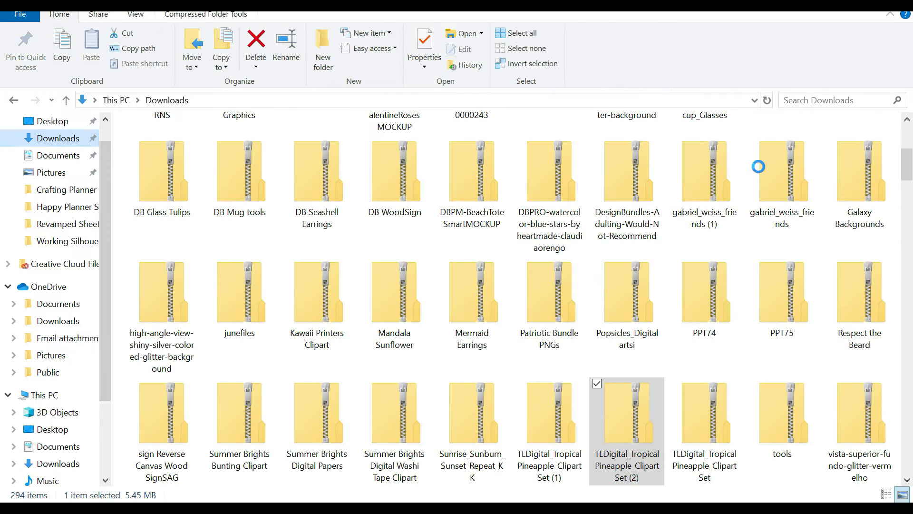
drag(908, 163, 910, 219)
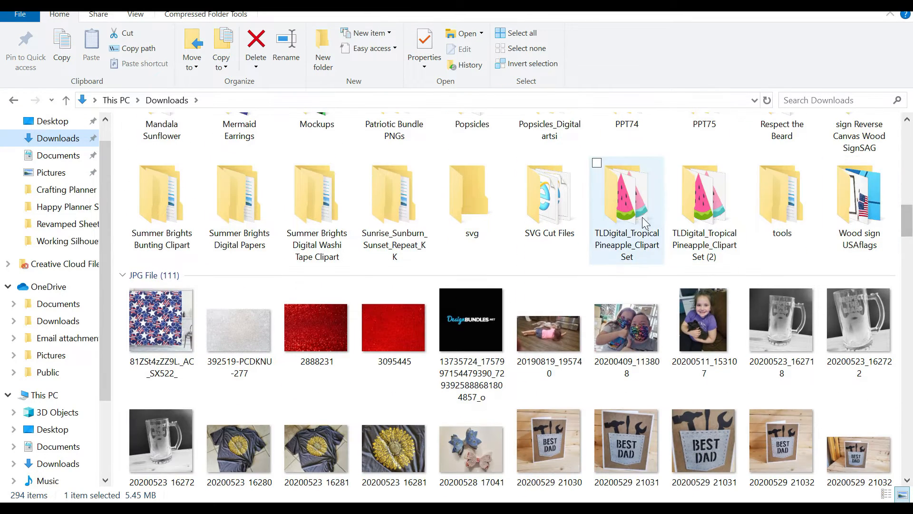
double_click(628, 215)
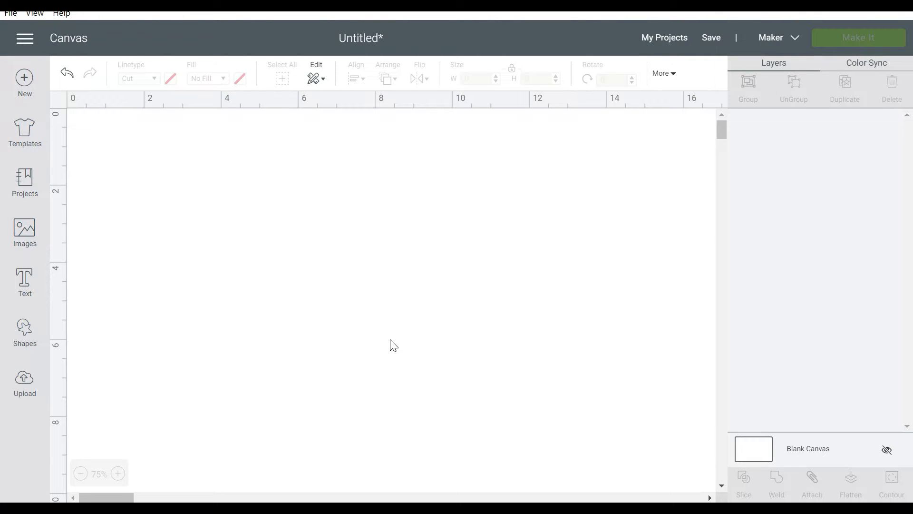
In Cricut Design Space, start an image upload and open Frangipani_Pink from the TLDigital_Tropical Pineapple_Clipart Set (2) folder in Downloads
click(38, 385)
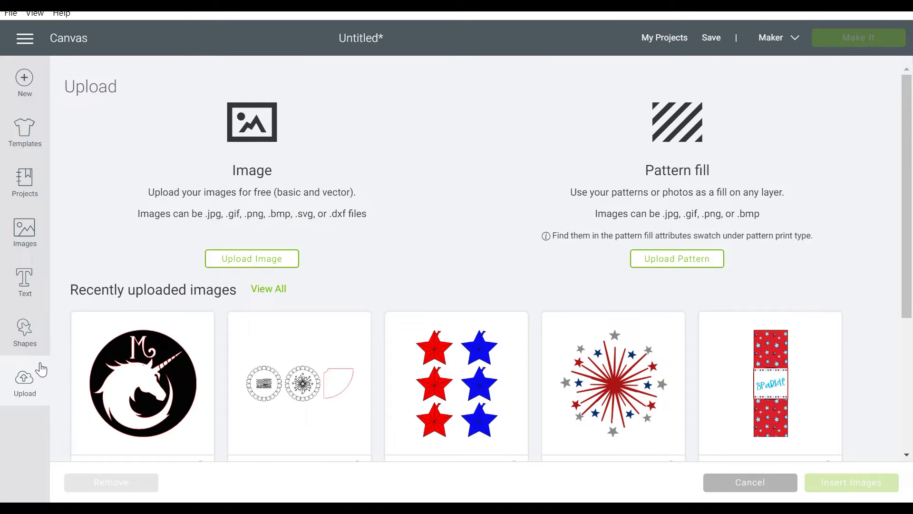
click(247, 261)
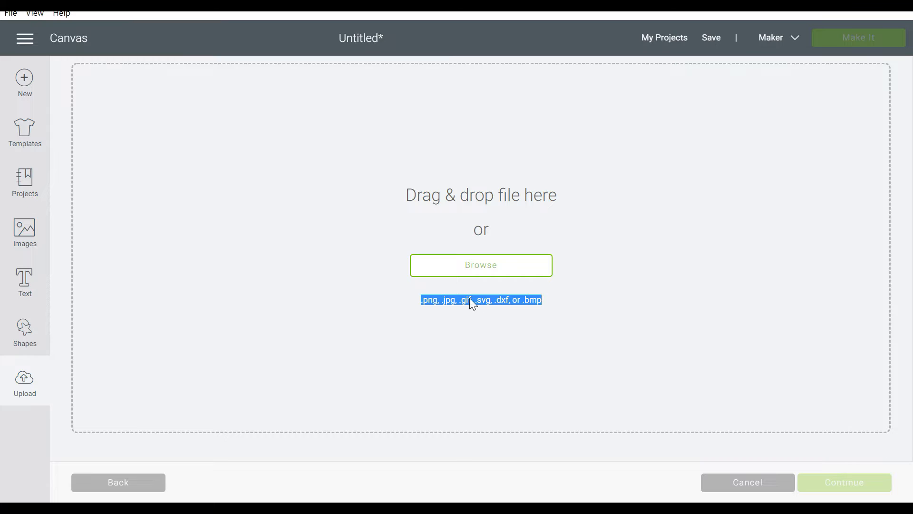
click(431, 298)
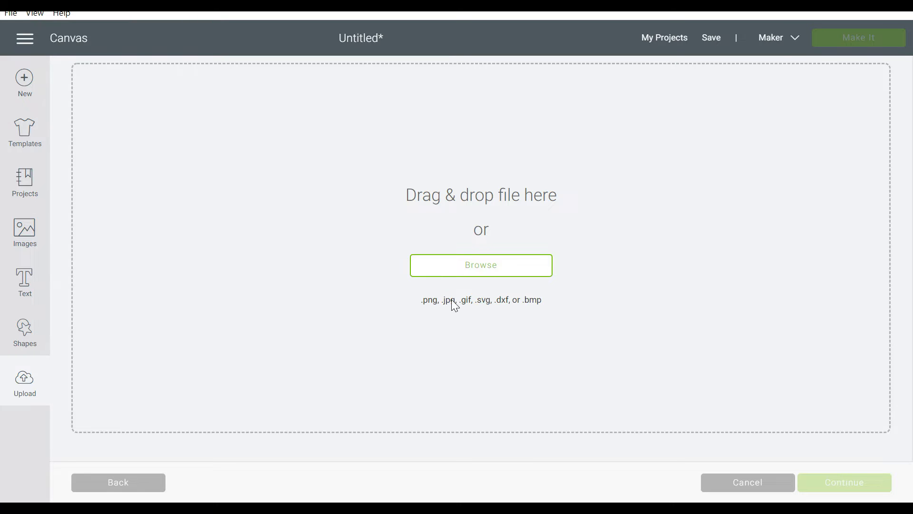
click(464, 272)
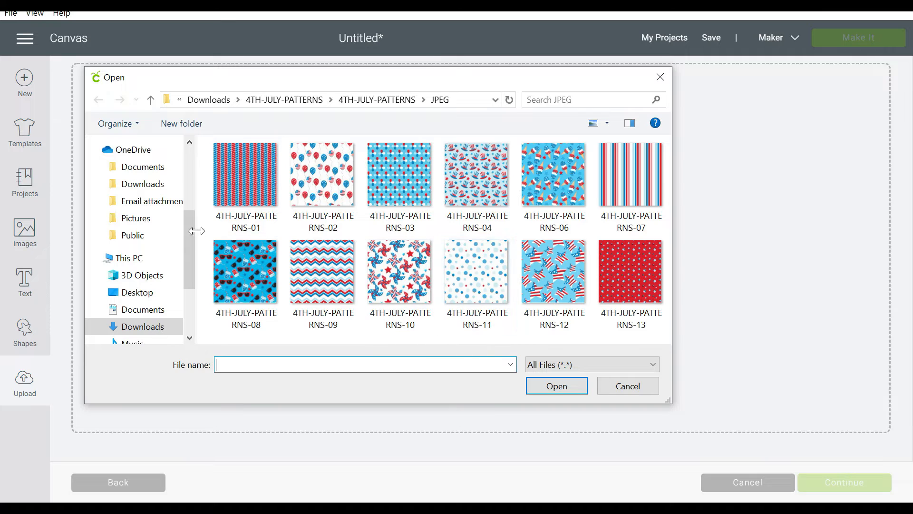
drag(186, 240, 185, 167)
click(156, 190)
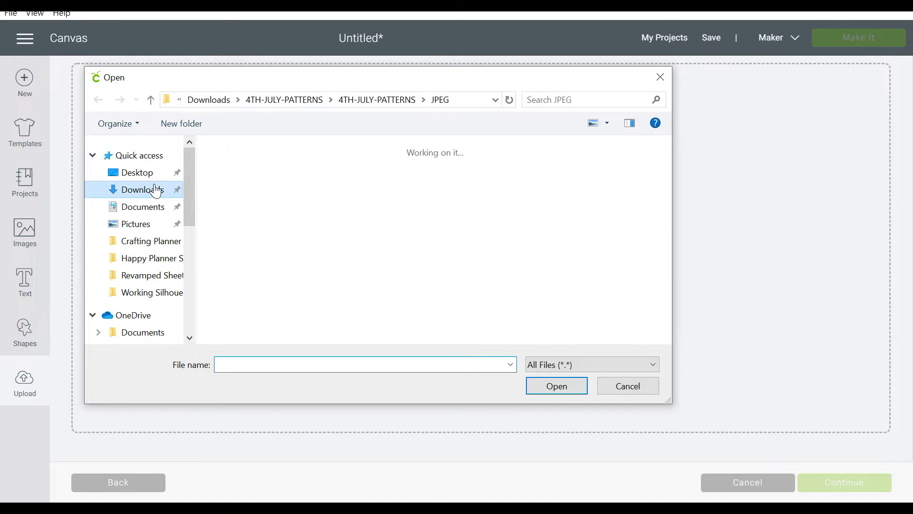
drag(666, 267, 664, 148)
double_click(532, 193)
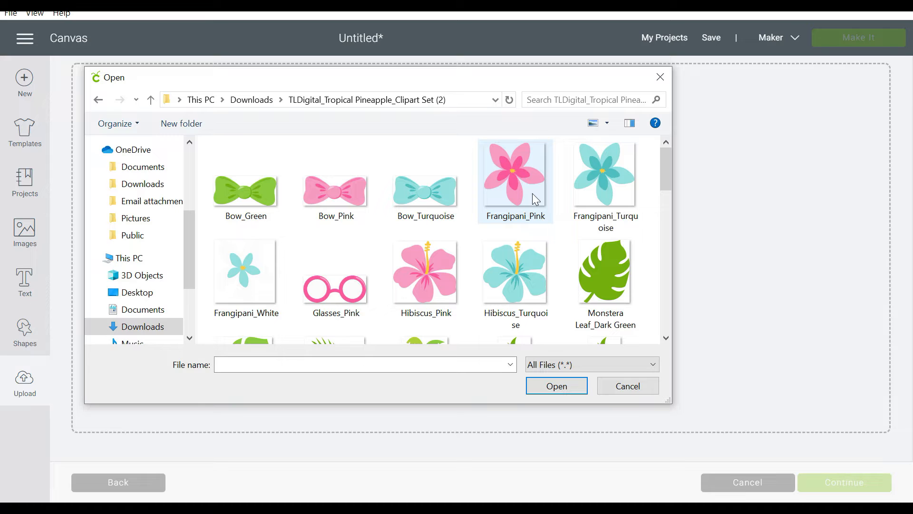
double_click(511, 178)
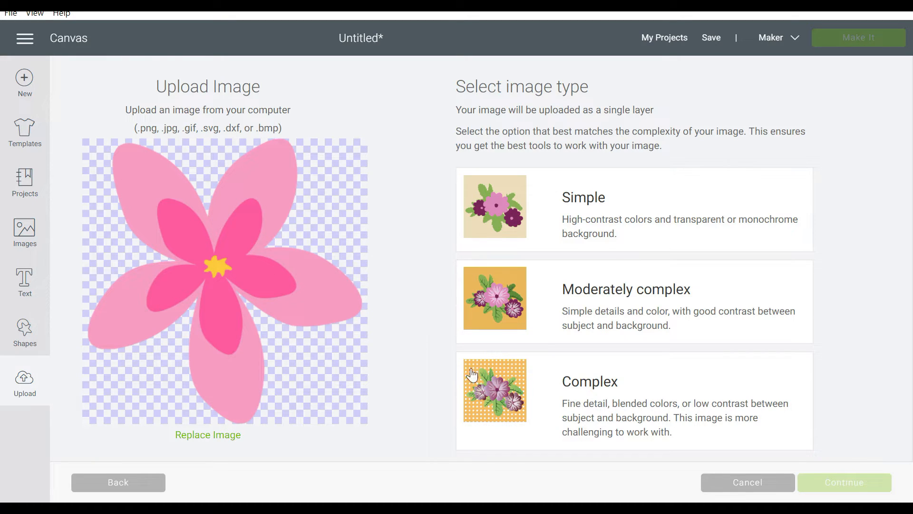
Set the flower's image type to Complex, save it as a Print Then Cut image without erasing anything, and insert it on the canvas
click(537, 381)
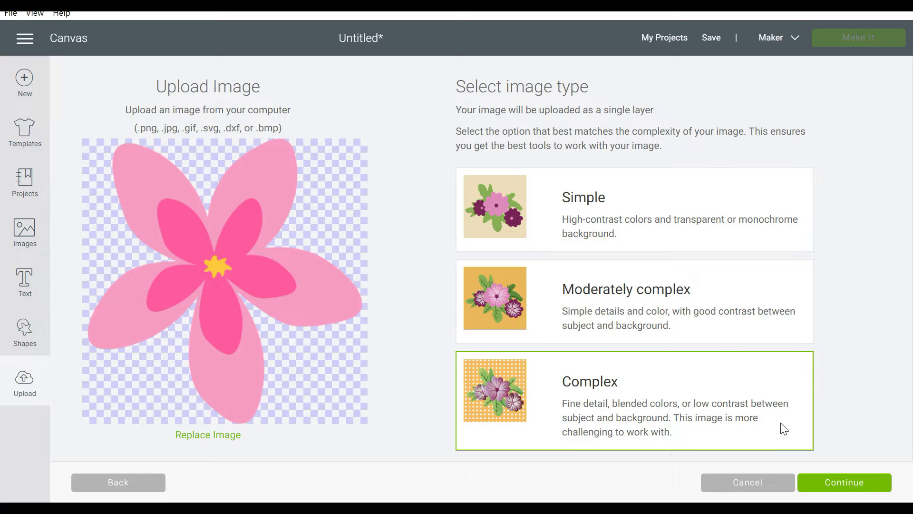
click(832, 485)
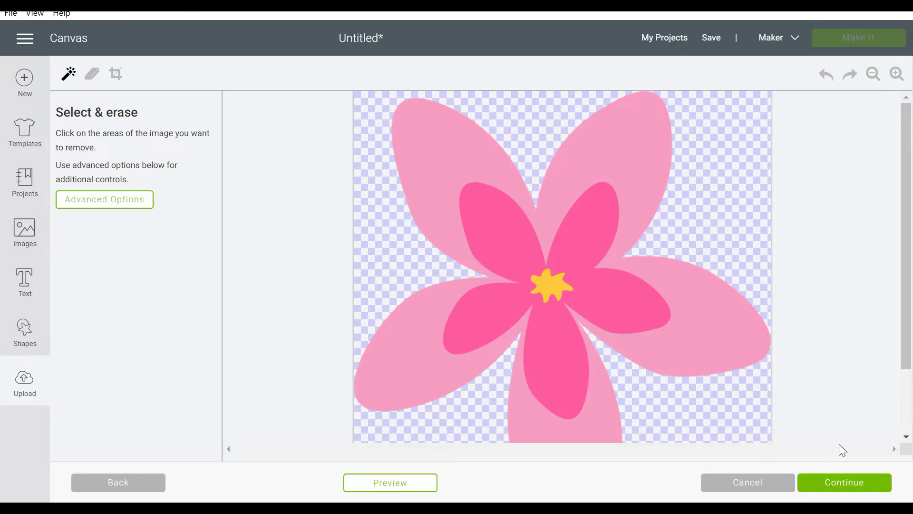
click(828, 487)
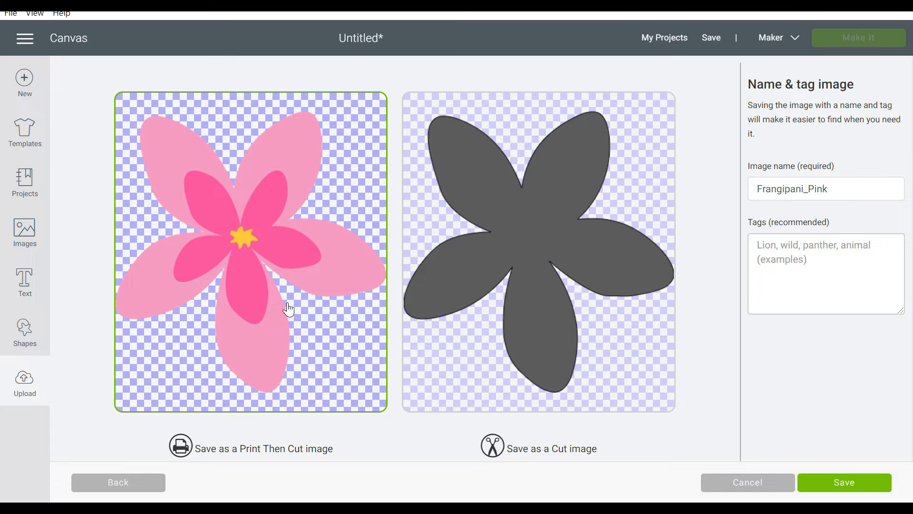
click(821, 485)
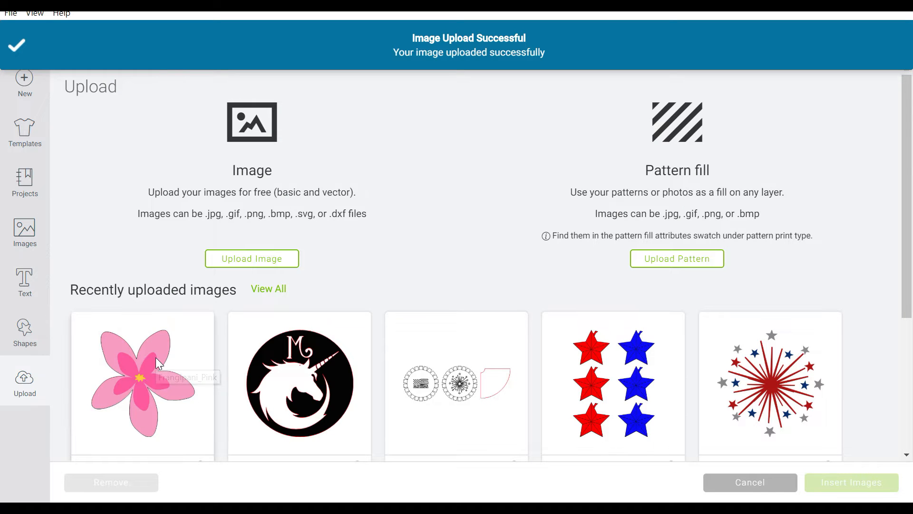
click(159, 364)
click(836, 490)
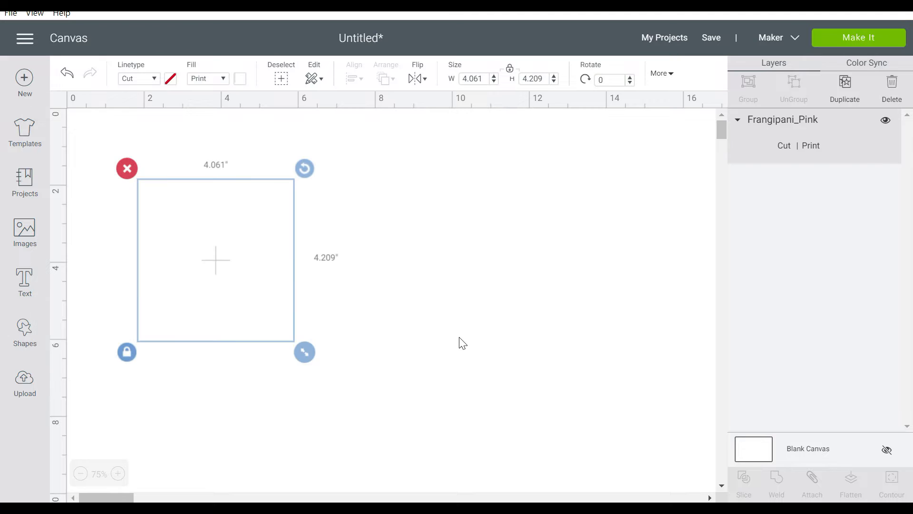
Enlarge the pink flower proportionally to about 5.4 inches wide and place it near the canvas's upper-left corner
drag(304, 352, 382, 416)
drag(304, 301, 385, 286)
click(399, 138)
drag(337, 214, 206, 184)
click(384, 194)
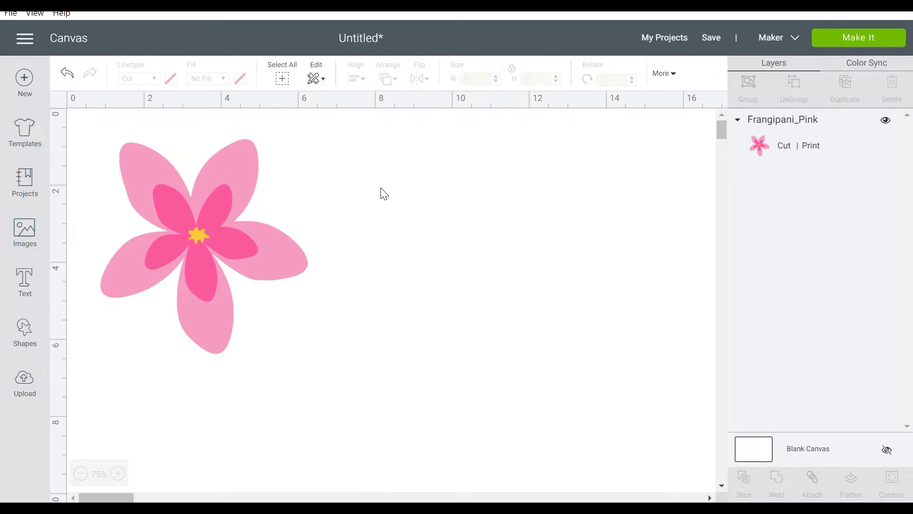
Start another image upload and open Pineapple_Girl_Floral hairband from the TLDigital_Tropical Pineapple_Clipart Set (2) folder
click(25, 381)
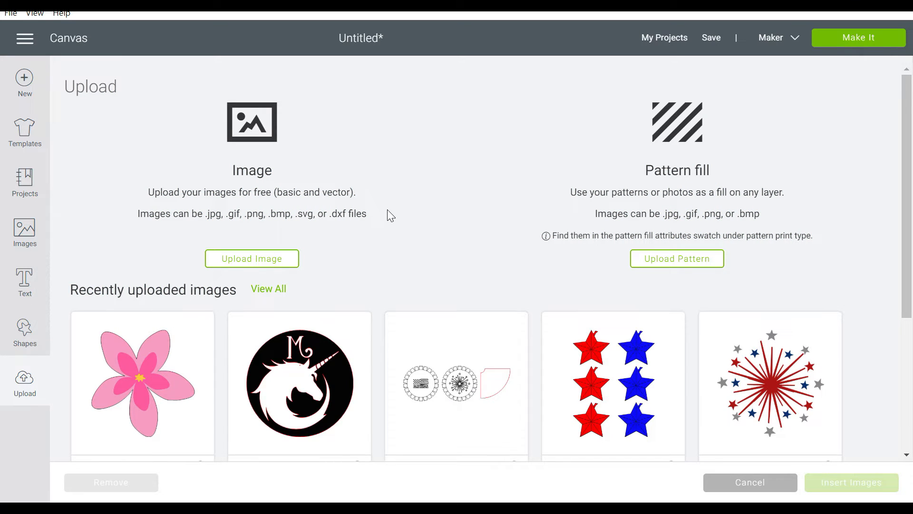
click(292, 260)
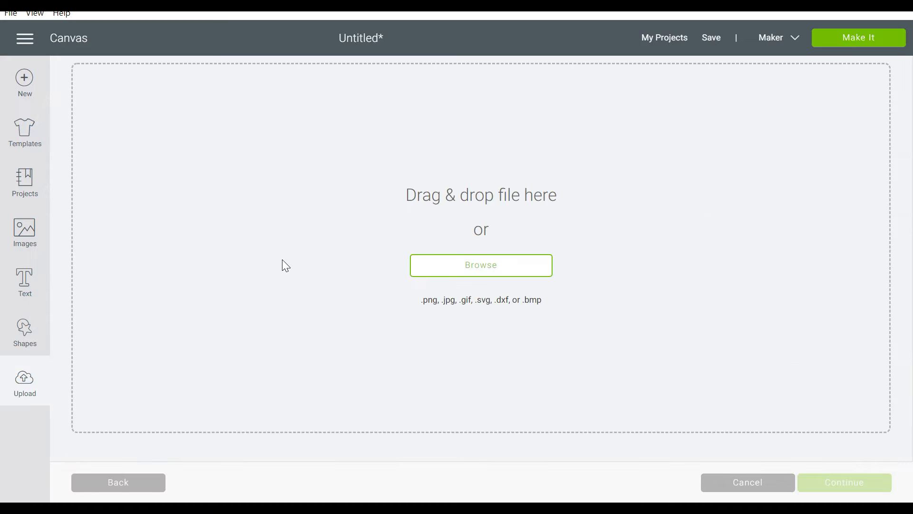
click(447, 263)
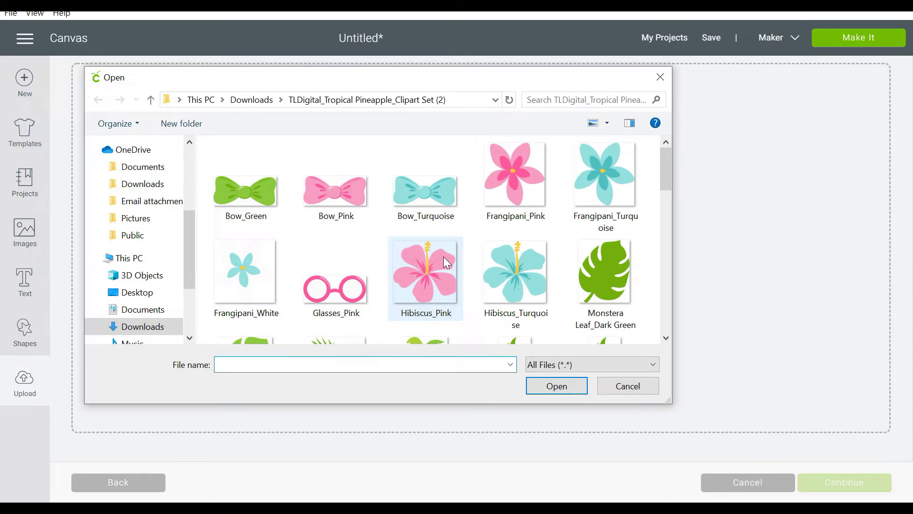
drag(667, 164, 670, 240)
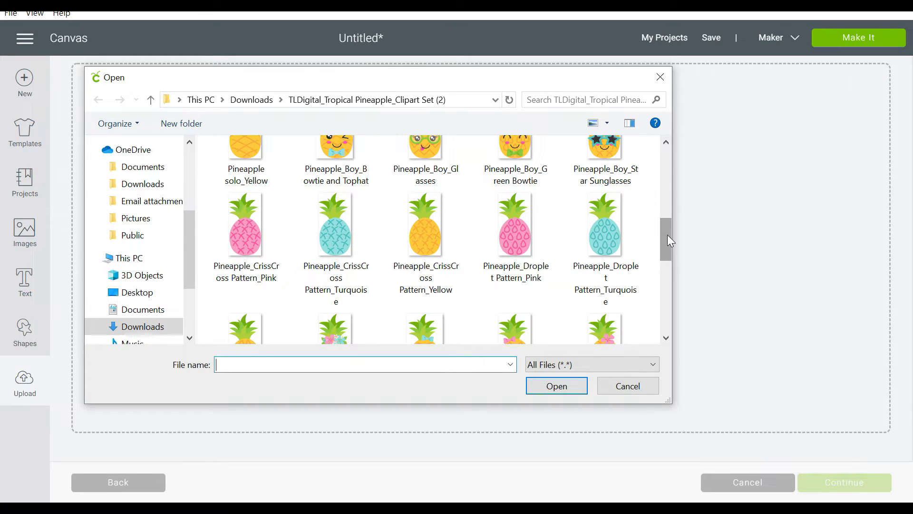
click(517, 227)
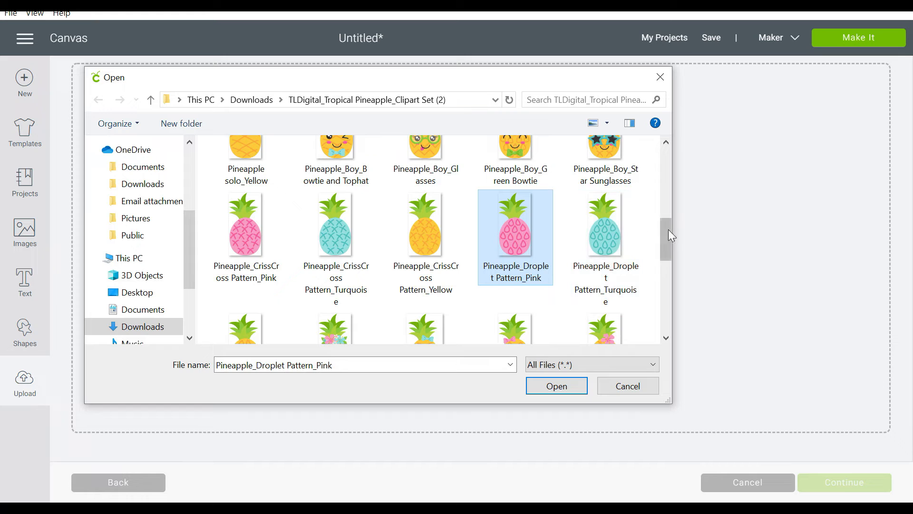
drag(668, 233, 667, 244)
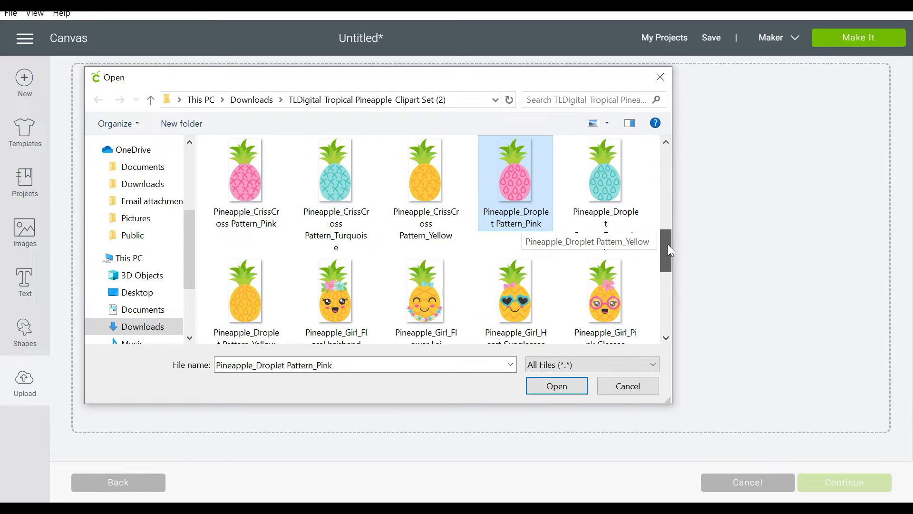
double_click(350, 289)
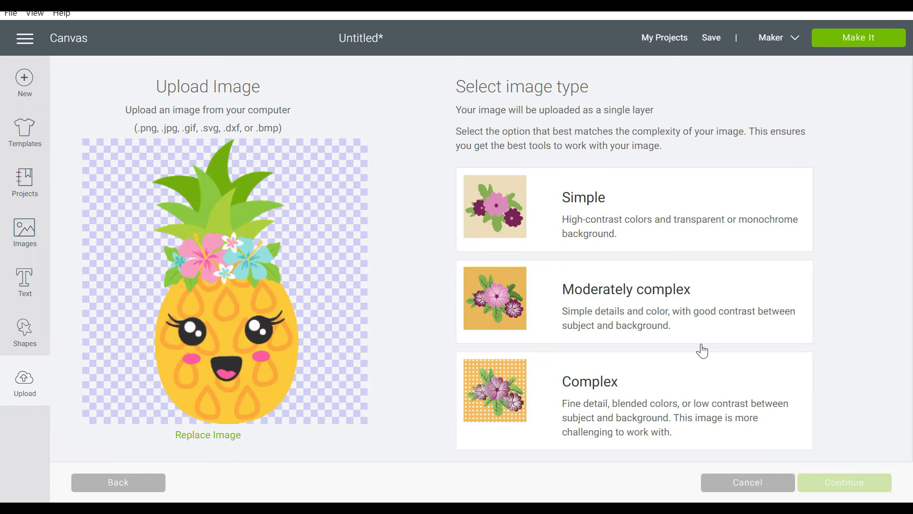
Set the floral-hairband pineapple's image type to Complex, keep its background as is, and save it as a Print Then Cut image
click(728, 397)
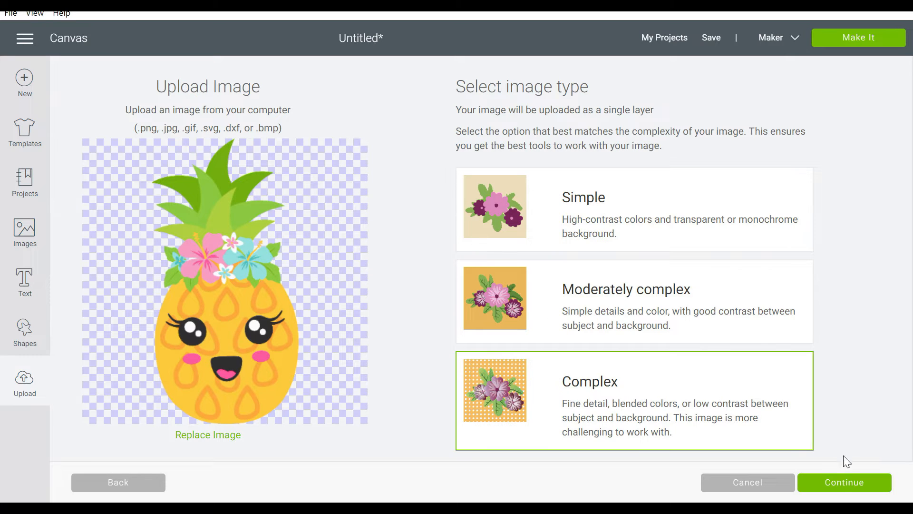
click(843, 483)
click(844, 483)
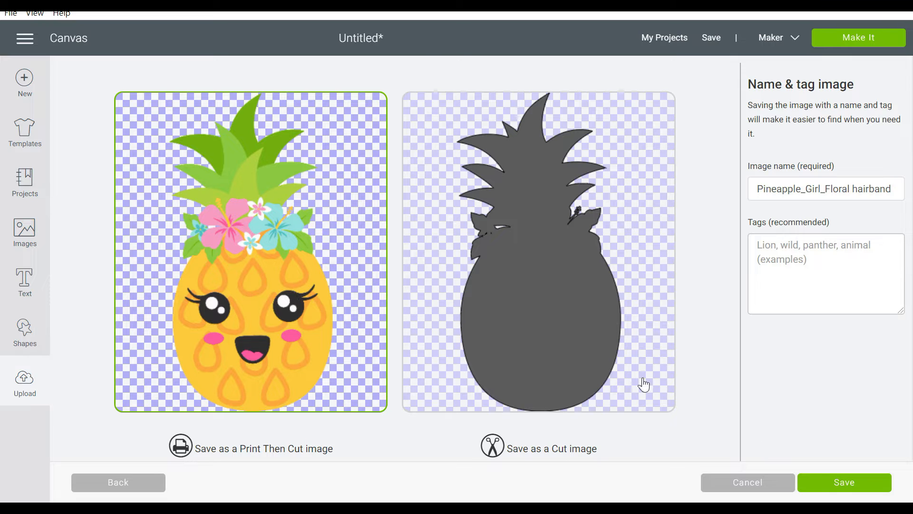
click(844, 483)
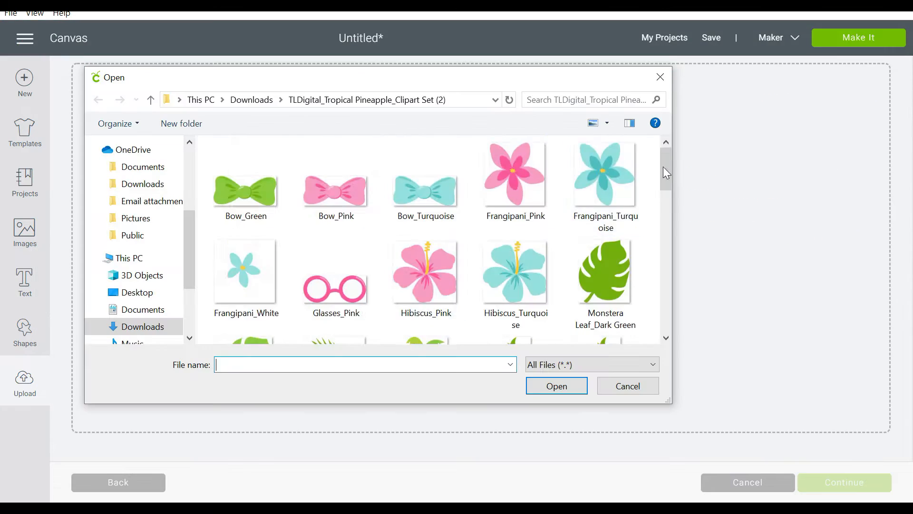
Upload the pink zigzag pineapple, Glasses_Pink and the turquoise droplet pineapple, and insert them with the floral-hairband pineapple on the canvas
drag(666, 172, 664, 280)
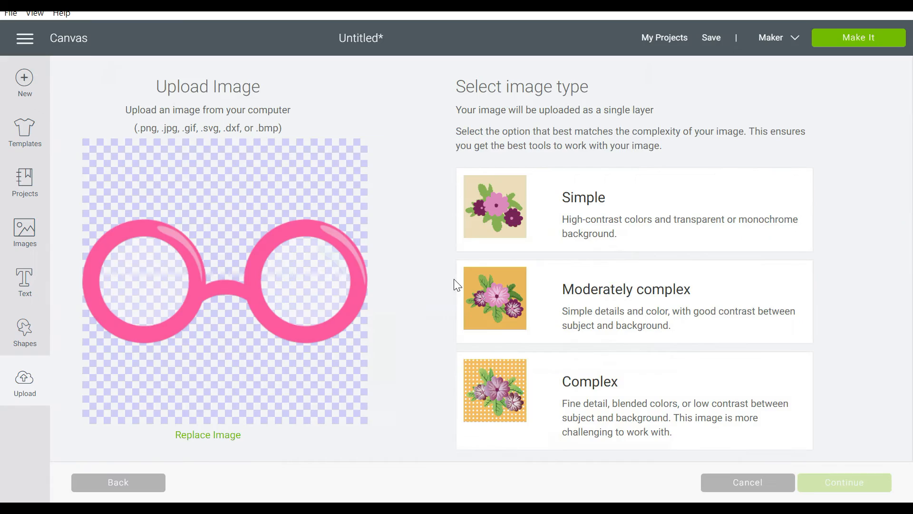
click(479, 269)
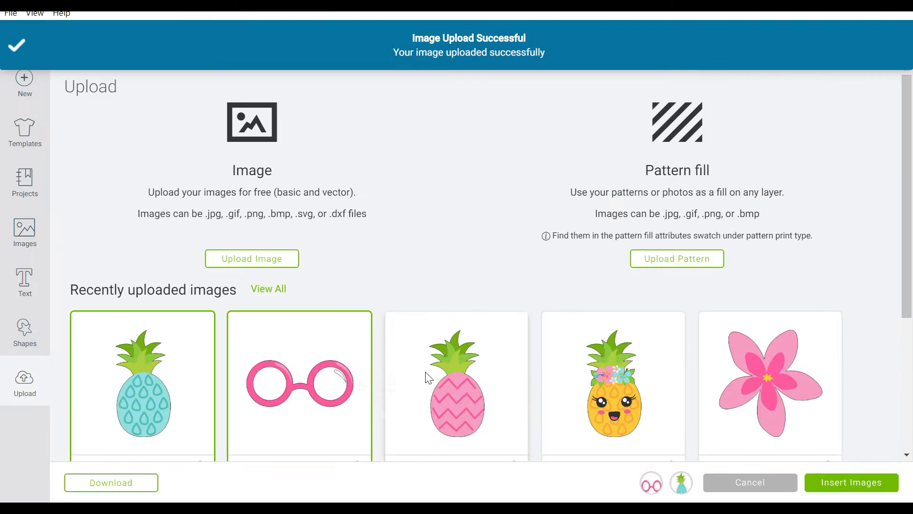
click(848, 482)
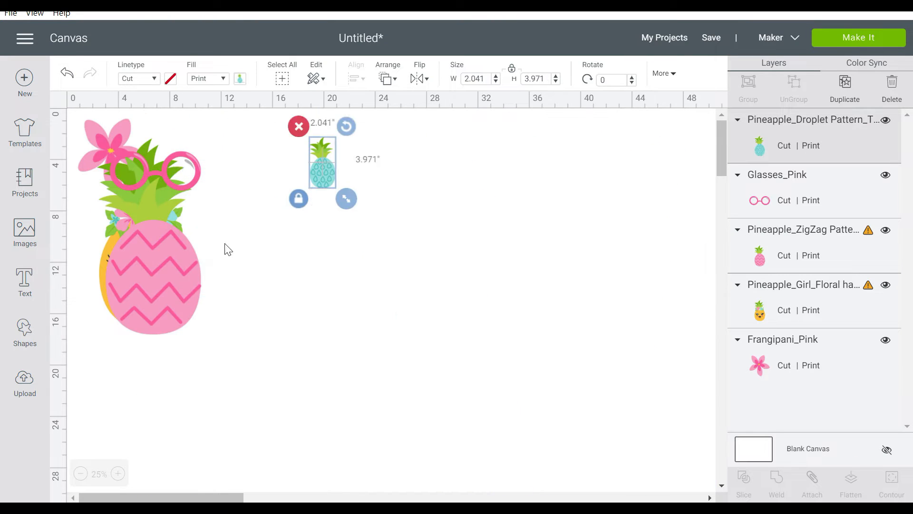
Reduce the oversized pineapples and the glasses, making the glasses about 4.1 inches wide, and line everything up beside the pink flower
drag(226, 249, 261, 285)
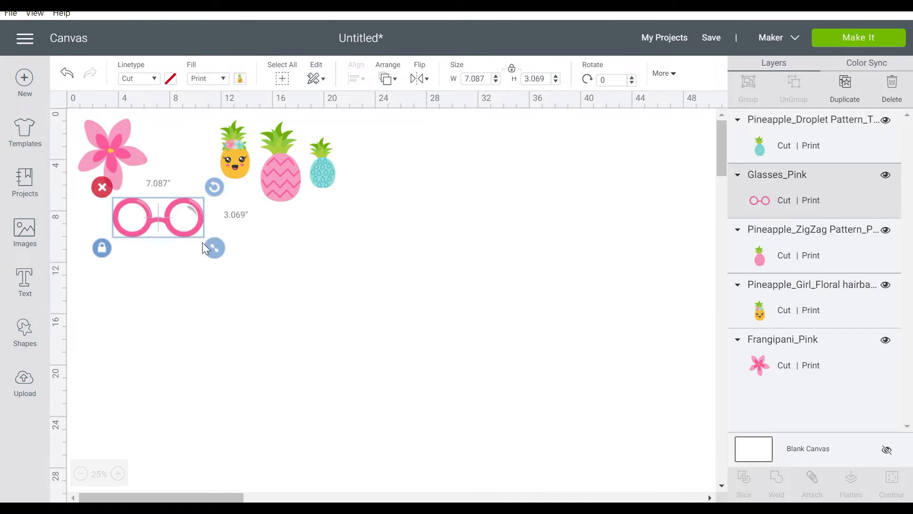
click(117, 473)
mouse_move(296, 233)
mouse_down()
mouse_move(253, 233)
mouse_move(306, 236)
mouse_up()
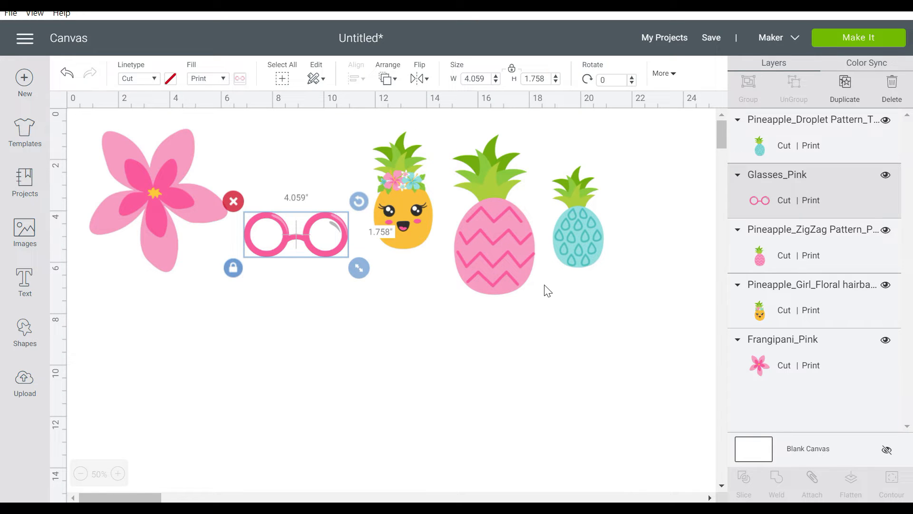
Scale all five images down together proportionally to about 13 inches wide overall
drag(648, 335, 624, 329)
drag(358, 236, 93, 126)
drag(620, 312, 437, 247)
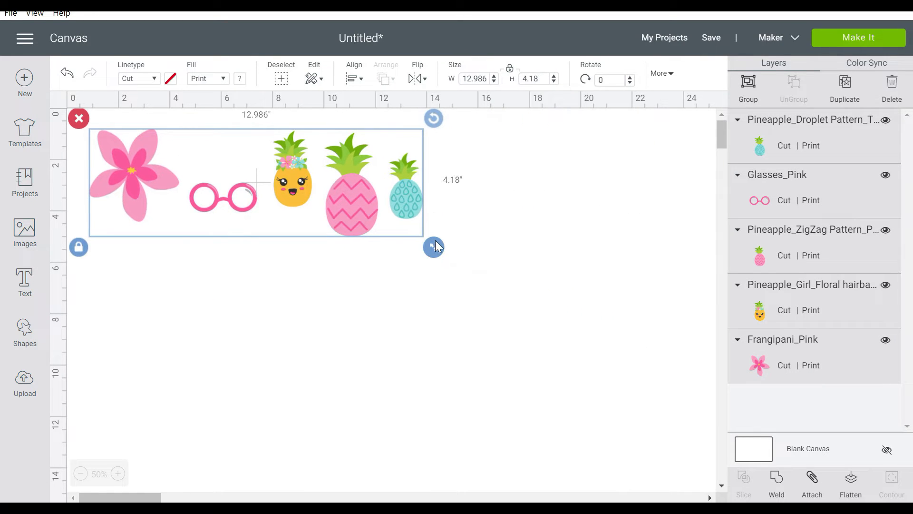
click(410, 282)
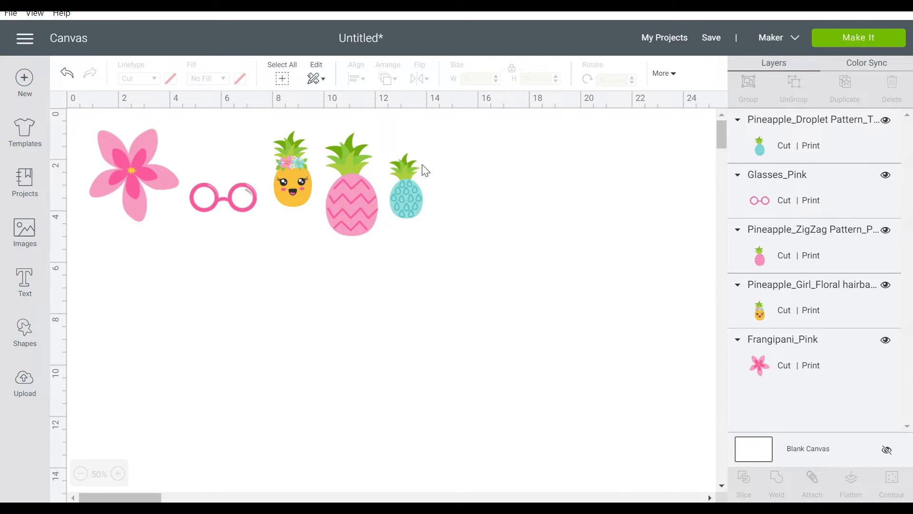
Move the turquoise pineapple beside the pink one and enlarge the floral-hairband pineapple to about 2.4 inches wide, placed nearer the flower
drag(410, 202, 398, 179)
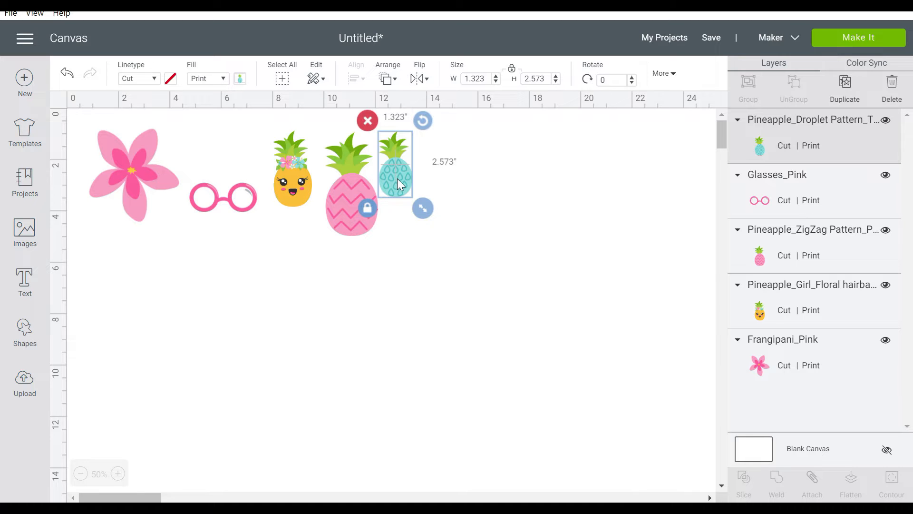
click(292, 185)
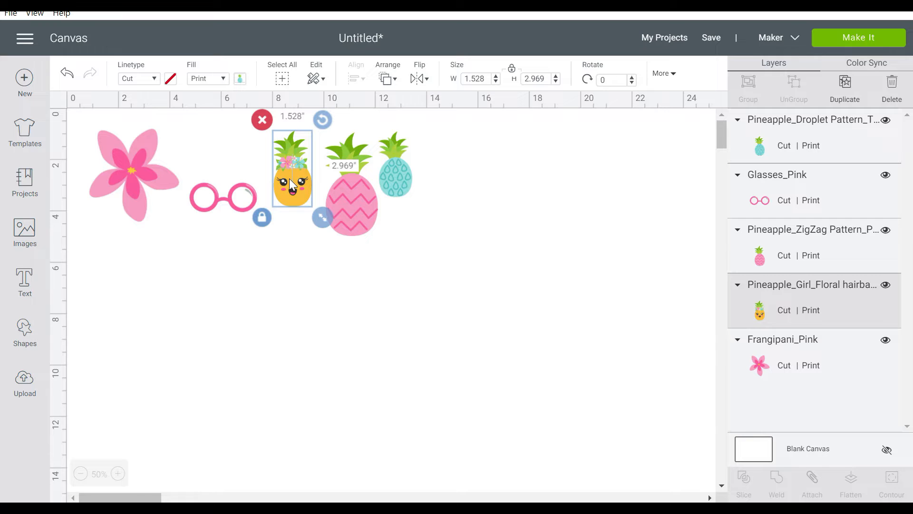
drag(322, 220, 278, 244)
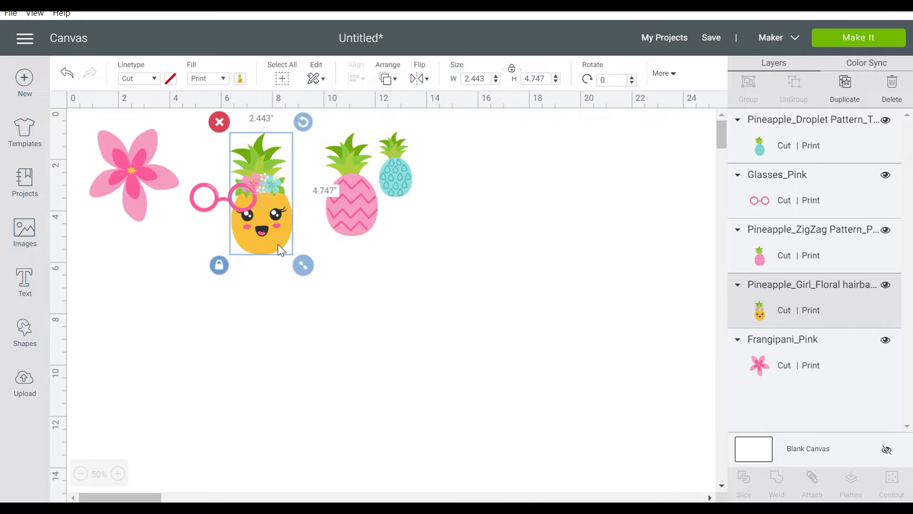
Place the pink glasses over the yellow pineapple's eyes and shrink them to fit within its face
click(195, 203)
drag(195, 203, 231, 219)
click(253, 293)
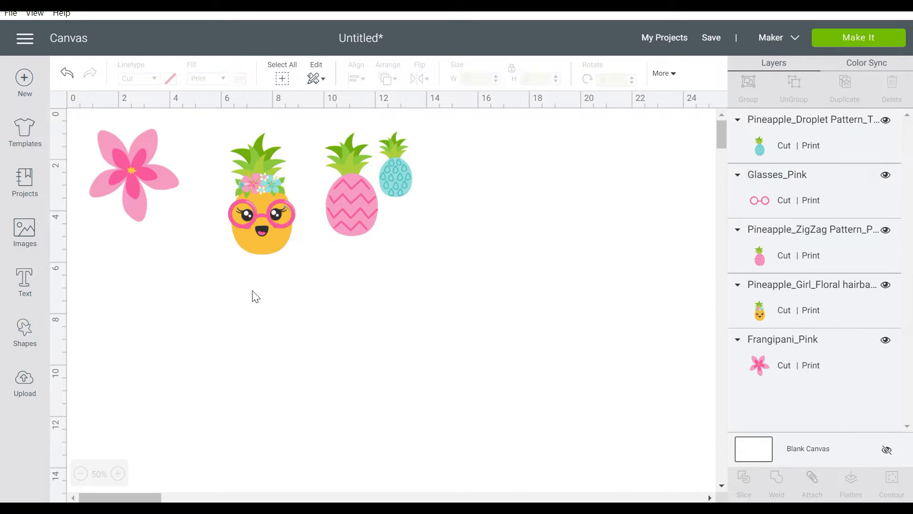
click(293, 215)
drag(306, 239, 270, 218)
Flatten the glasses and the yellow pineapple into one image and move it to the far side of the other pineapples
click(304, 275)
drag(303, 272, 224, 173)
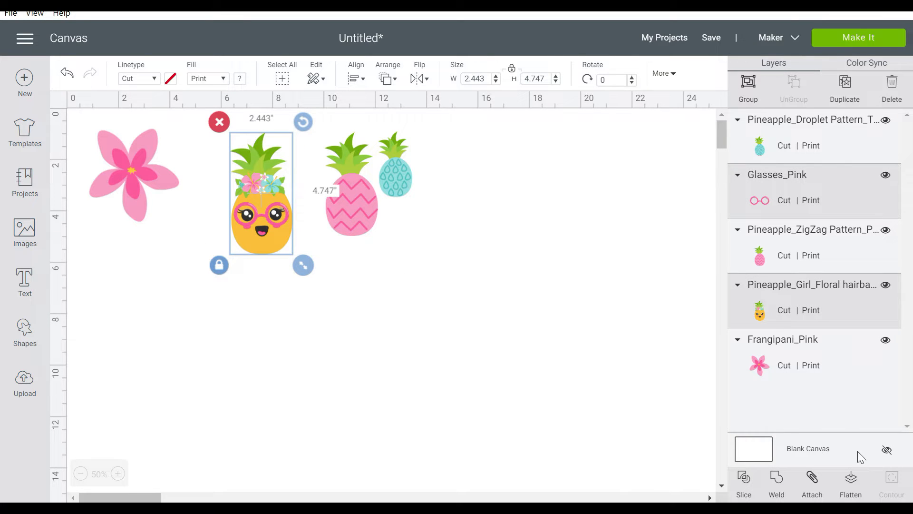
click(849, 481)
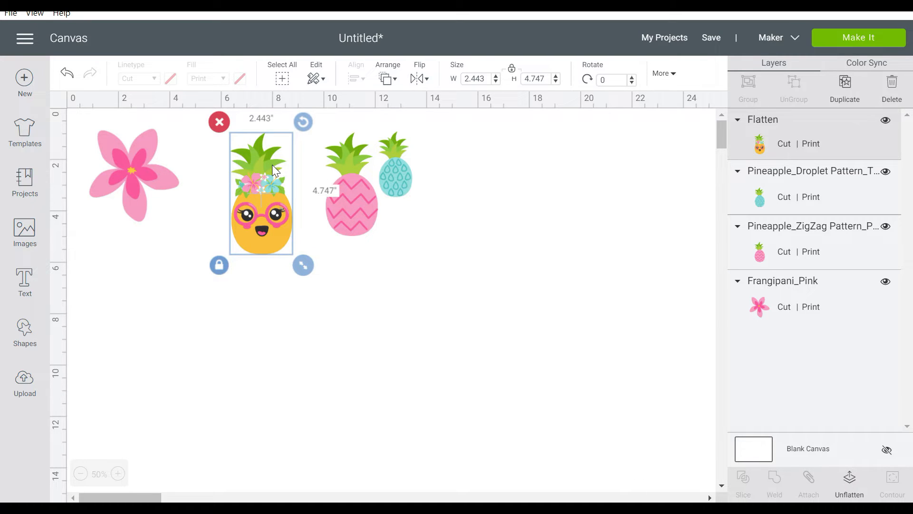
drag(272, 164, 531, 176)
Enlarge the turquoise pineapple to about 3.6 inches wide and resize the pink flower to about 2.1 inches wide
click(173, 185)
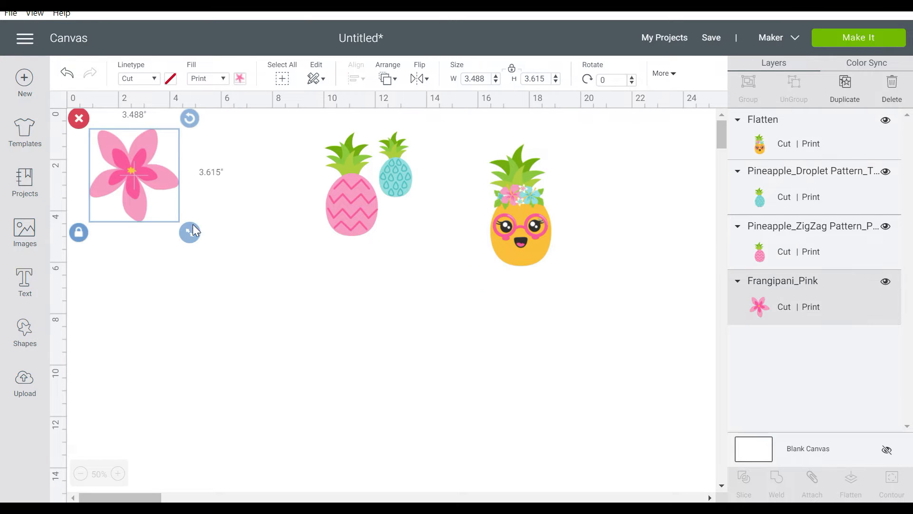
drag(193, 229, 241, 256)
drag(395, 181, 287, 340)
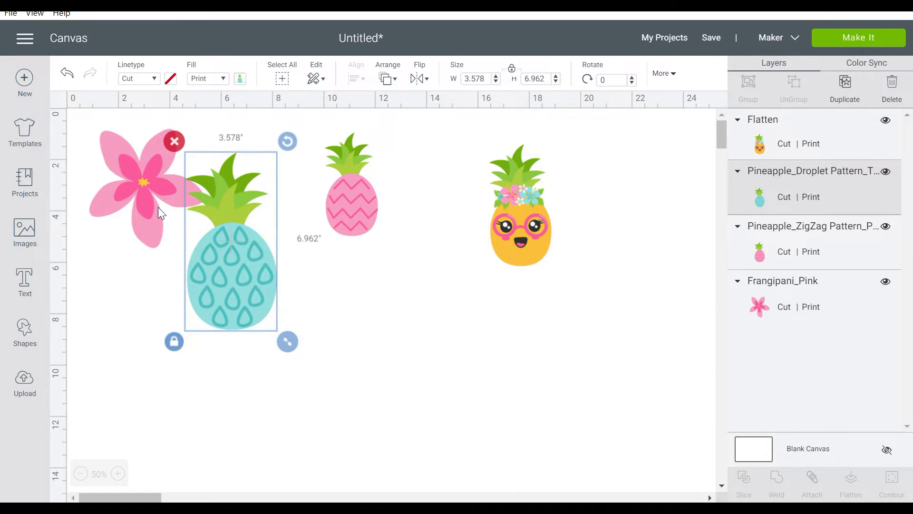
drag(136, 163, 178, 217)
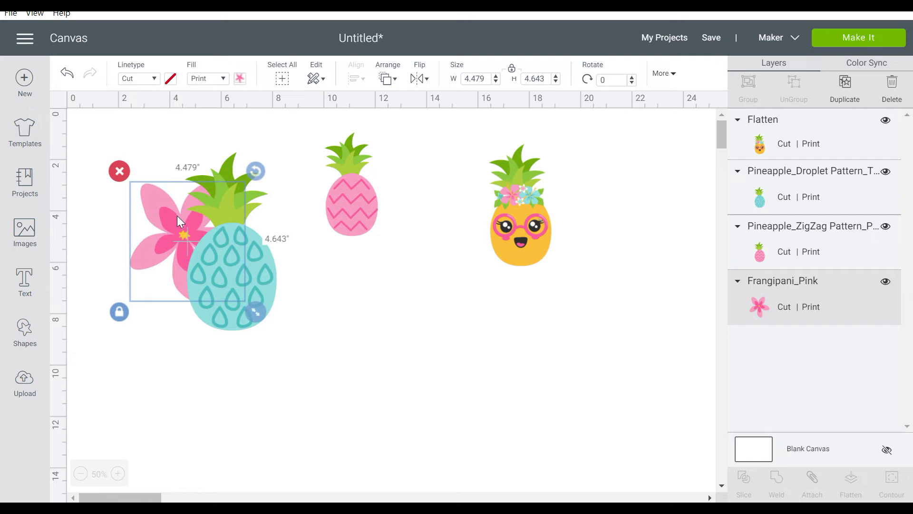
drag(255, 310, 192, 248)
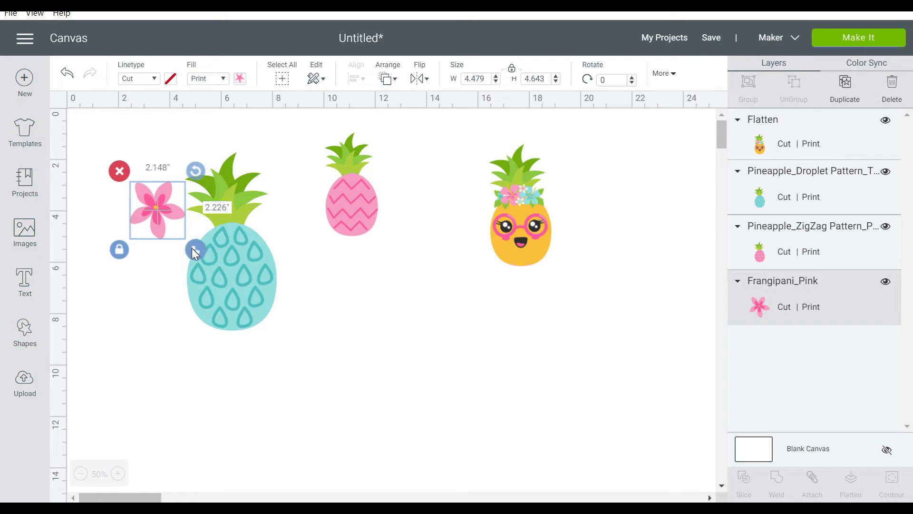
Bring the pink flower to the front and place it on the turquoise pineapple where the leaves meet the fruit
click(383, 84)
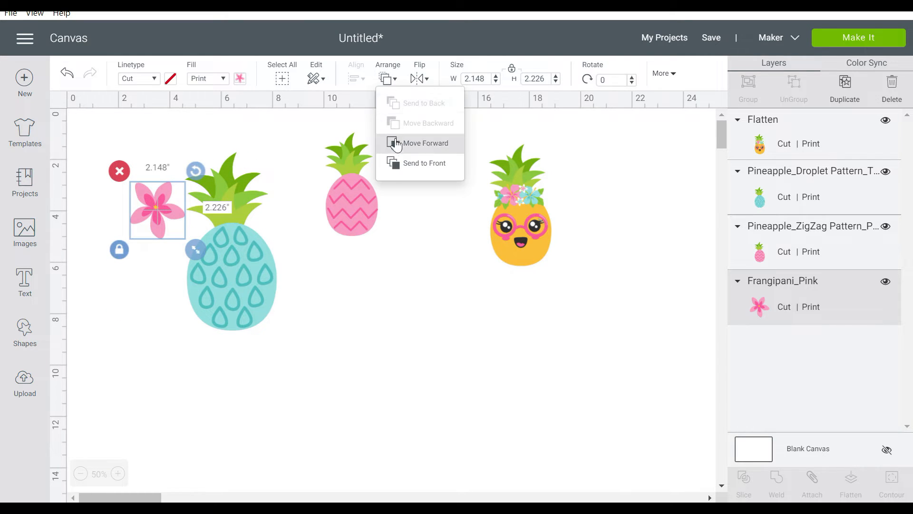
click(398, 162)
drag(143, 193, 205, 213)
click(174, 167)
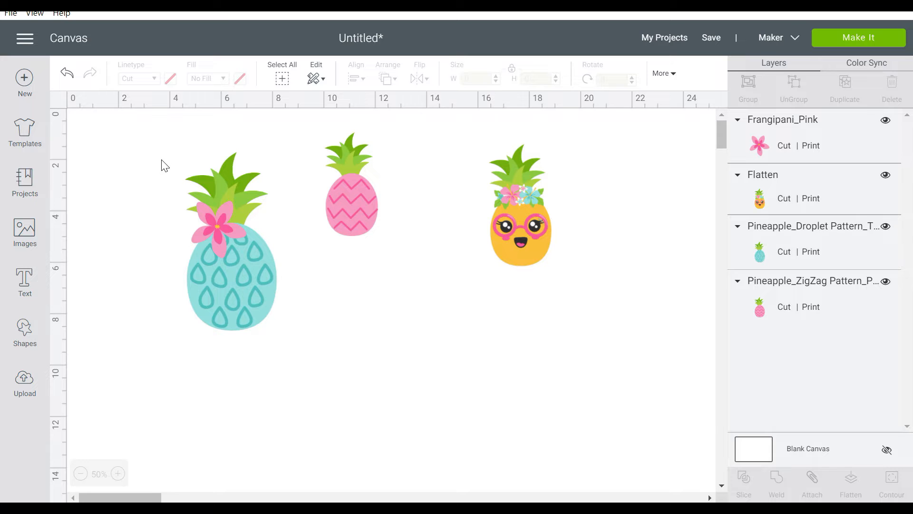
Flatten the flower and the turquoise pineapple into one image and shrink it to about 2.2 inches wide
drag(159, 153, 285, 333)
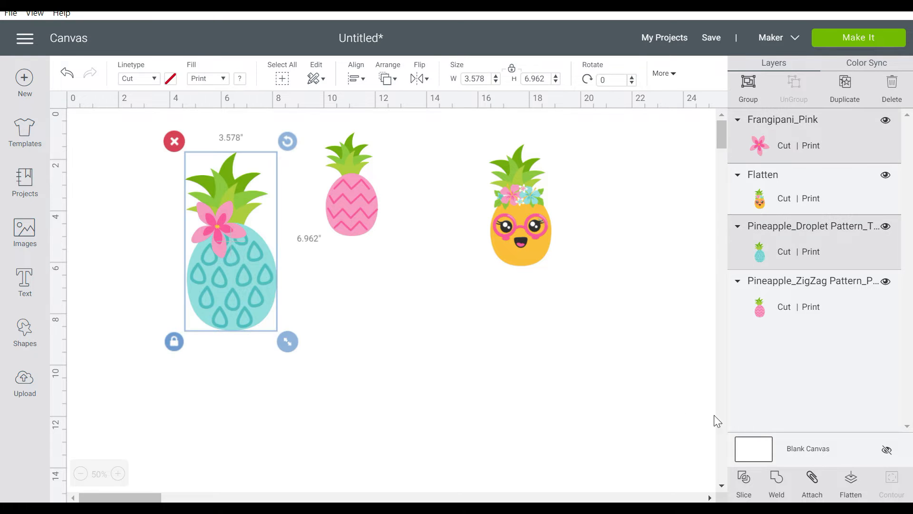
click(851, 480)
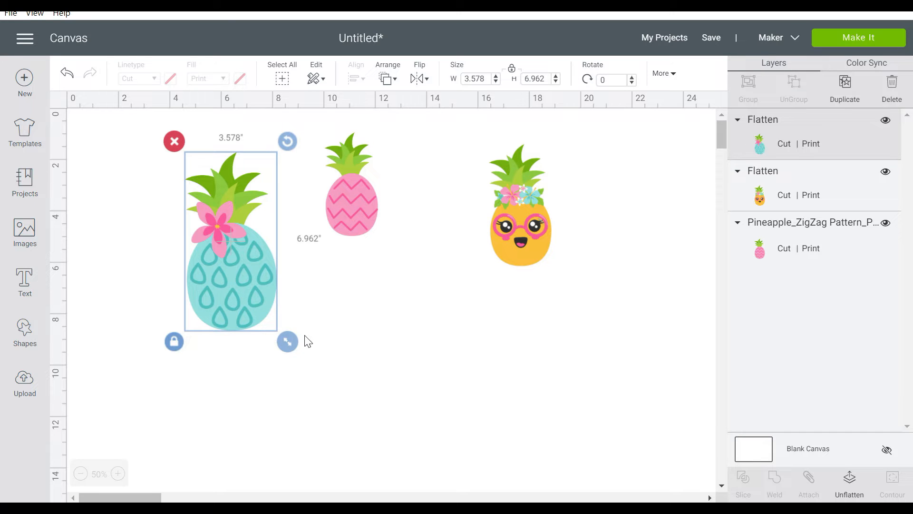
drag(287, 341, 259, 270)
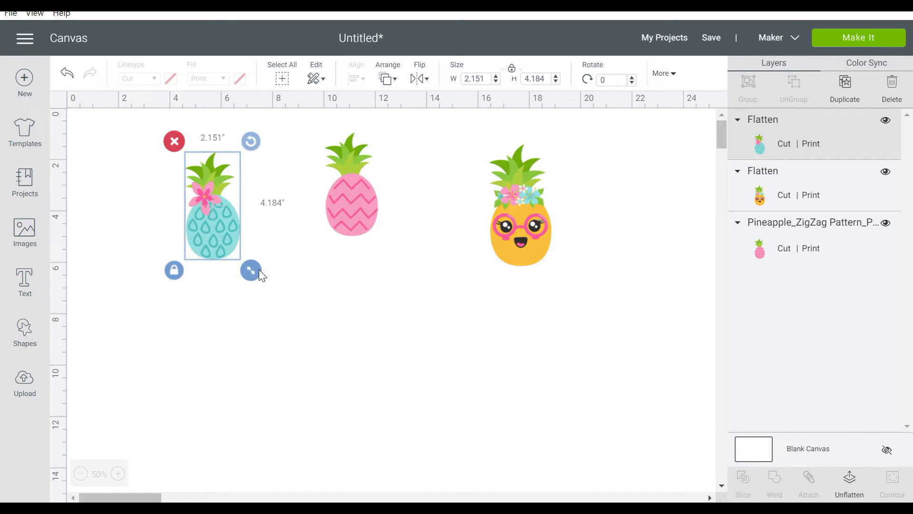
Move the pink zigzag pineapple next to the turquoise one and add a circle shape to the canvas
drag(355, 195, 300, 222)
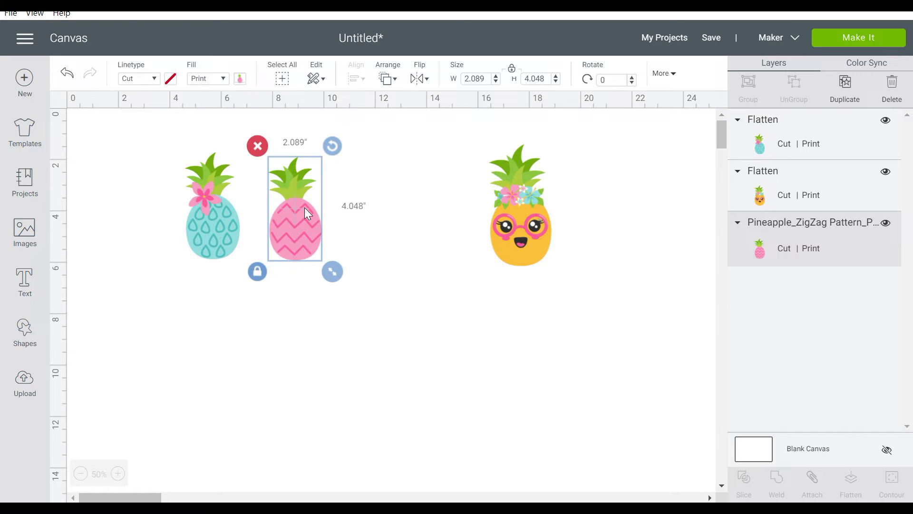
click(25, 331)
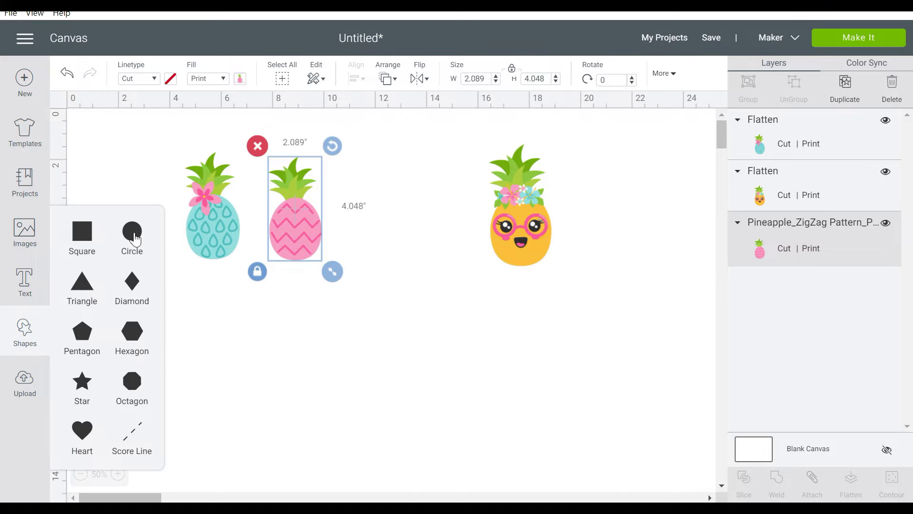
click(134, 236)
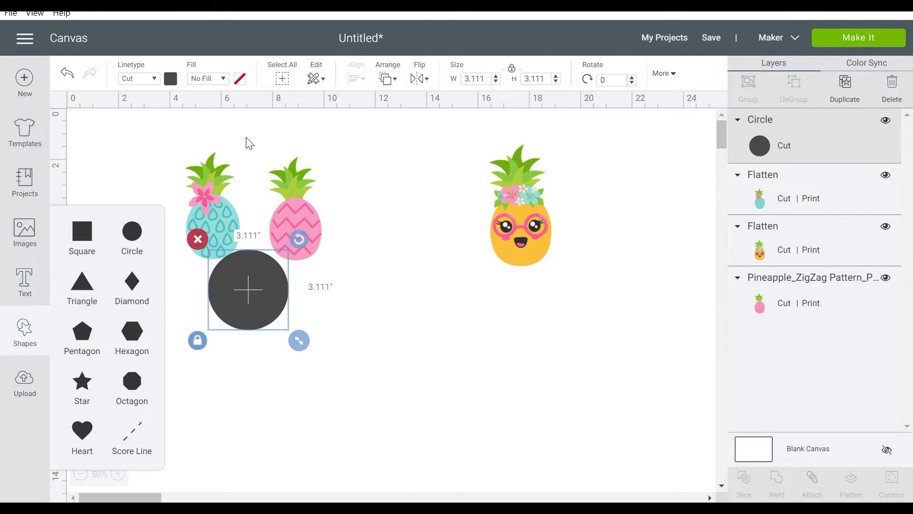
Set the circle's width to 4 inches and send it behind all the pineapple images
click(481, 78)
text(4)
key(Tab)
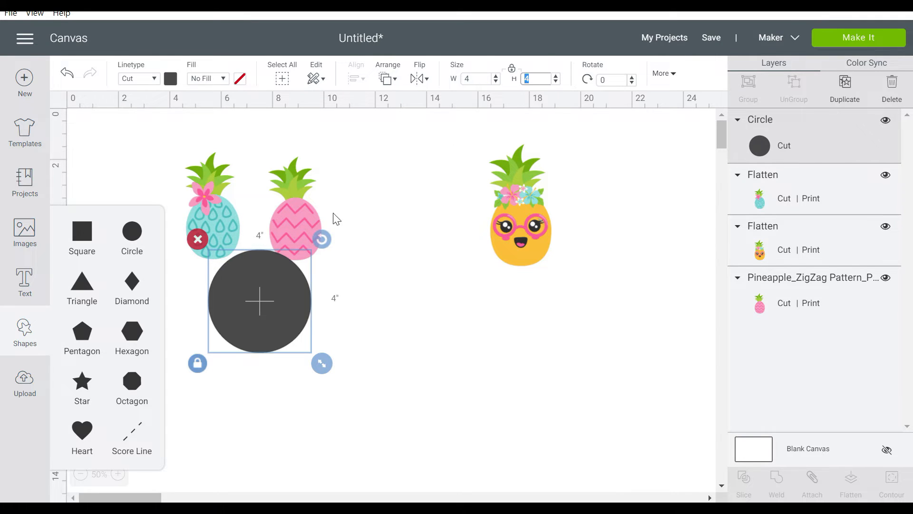
click(389, 81)
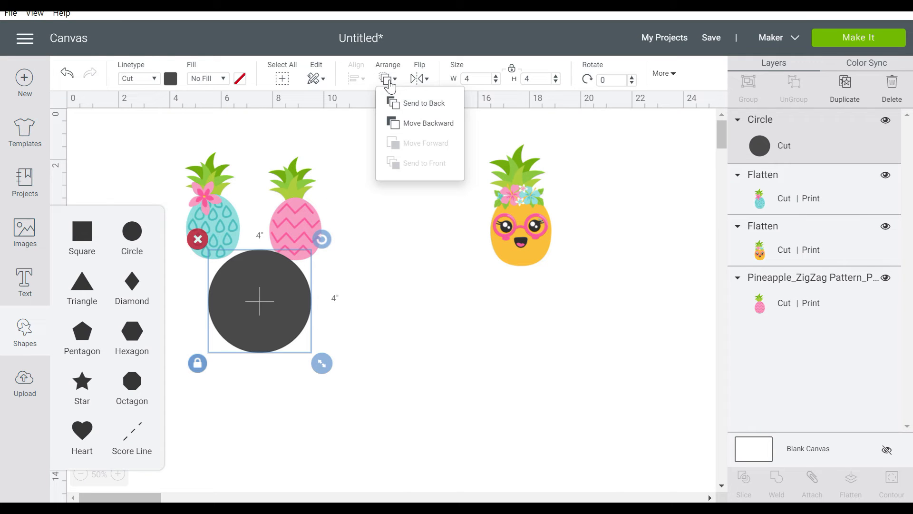
click(399, 103)
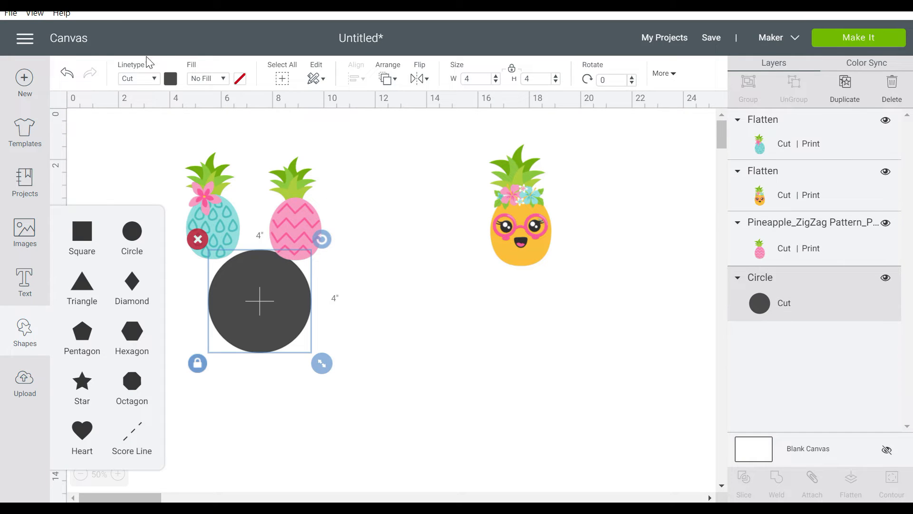
Recolor the circle white and move it to empty canvas space below and between the pineapples
click(170, 79)
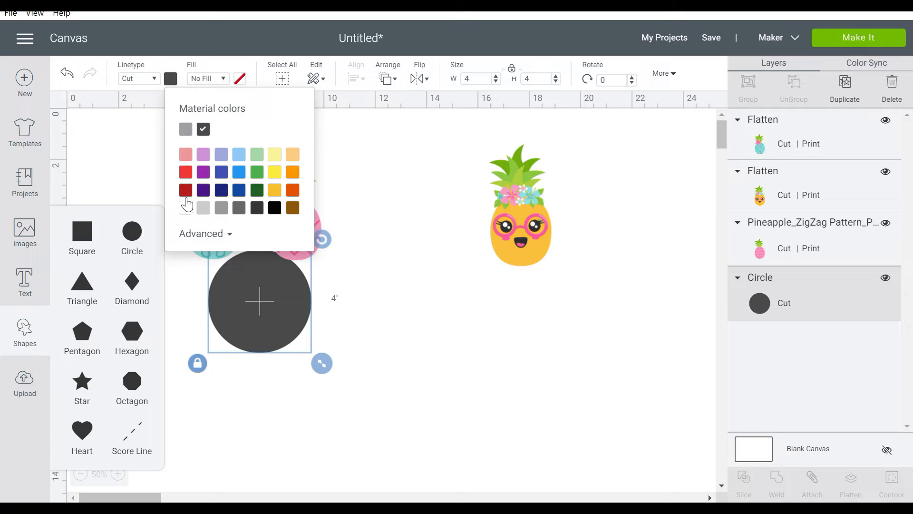
click(186, 207)
drag(245, 306, 332, 306)
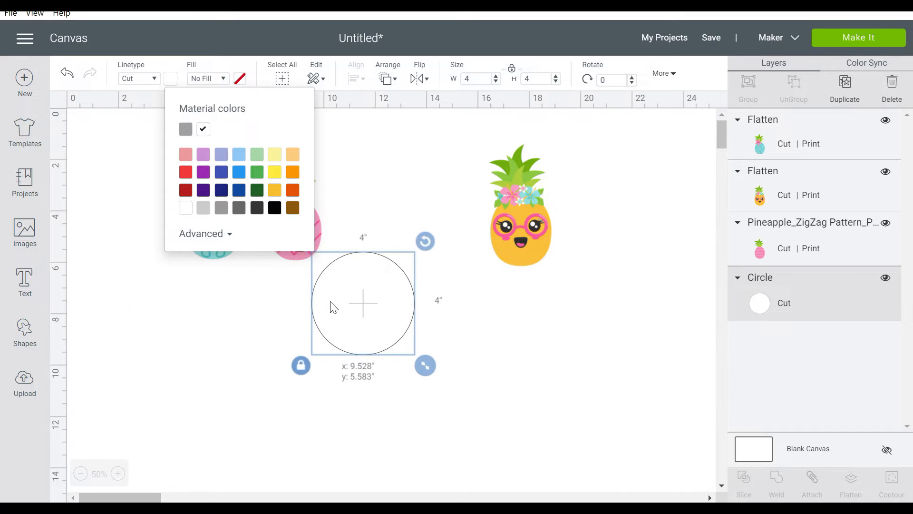
Place the pink zigzag pineapple on the white circle and shrink it to about 1.9 inches wide so it fits inside
drag(283, 221, 350, 302)
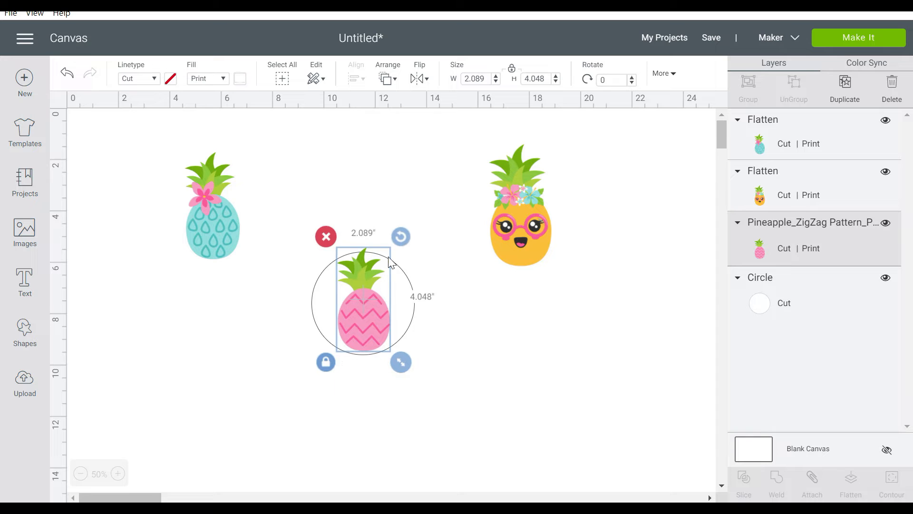
drag(403, 363, 376, 327)
Center the pink pineapple and the white circle on each other and flatten them into one image
drag(428, 216, 350, 337)
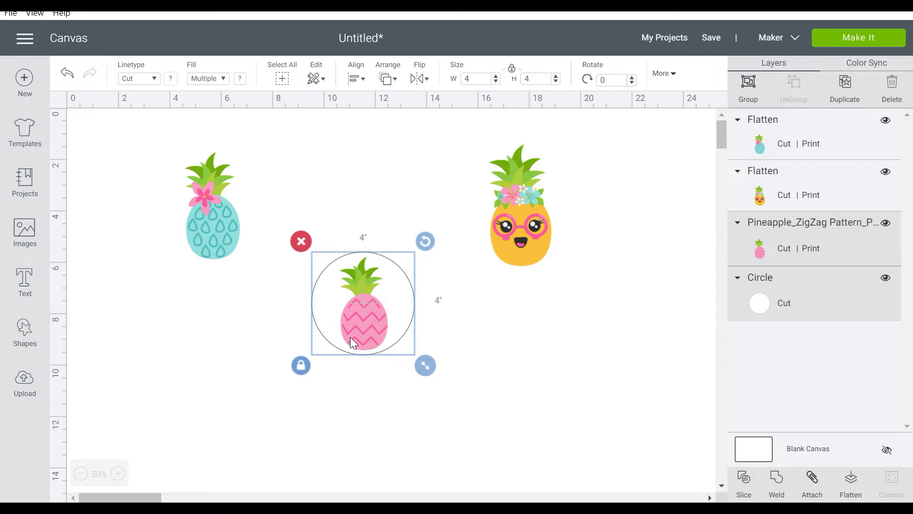
click(360, 86)
click(383, 241)
click(851, 481)
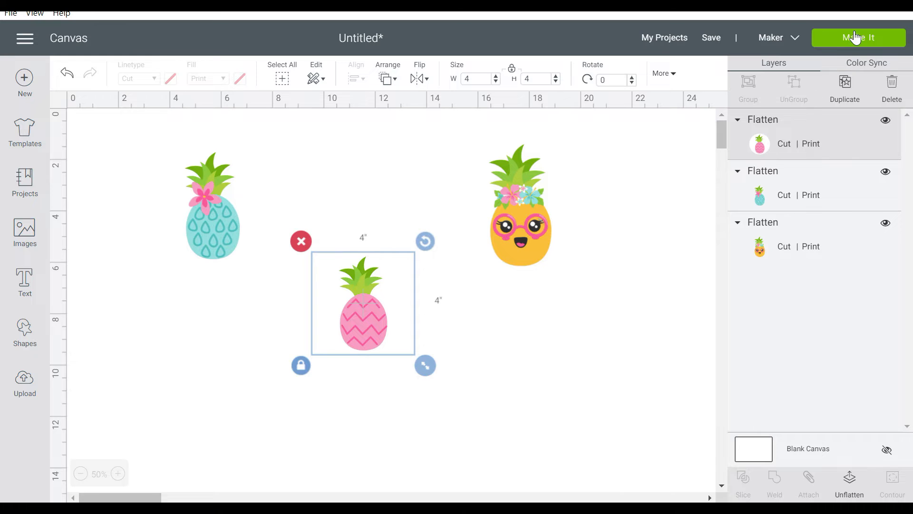
Line up the flattened pink pineapple and the yellow pineapple in a row beside the turquoise one
drag(377, 304, 325, 215)
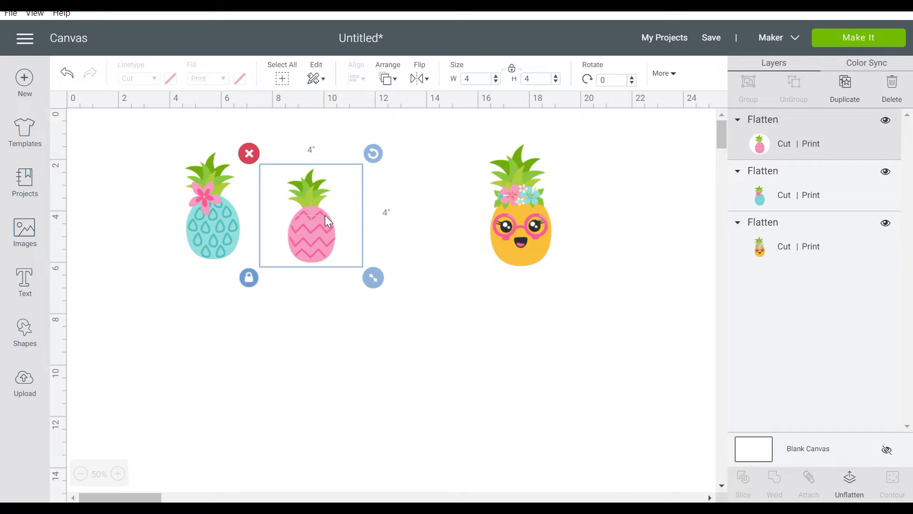
drag(504, 215, 395, 216)
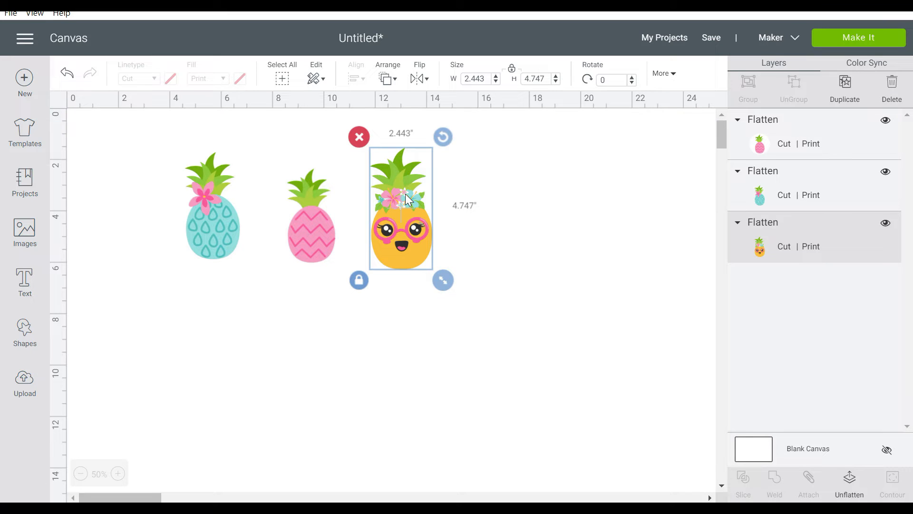
Preview how the pineapples are laid out on the print mat, and return to the canvas
click(846, 39)
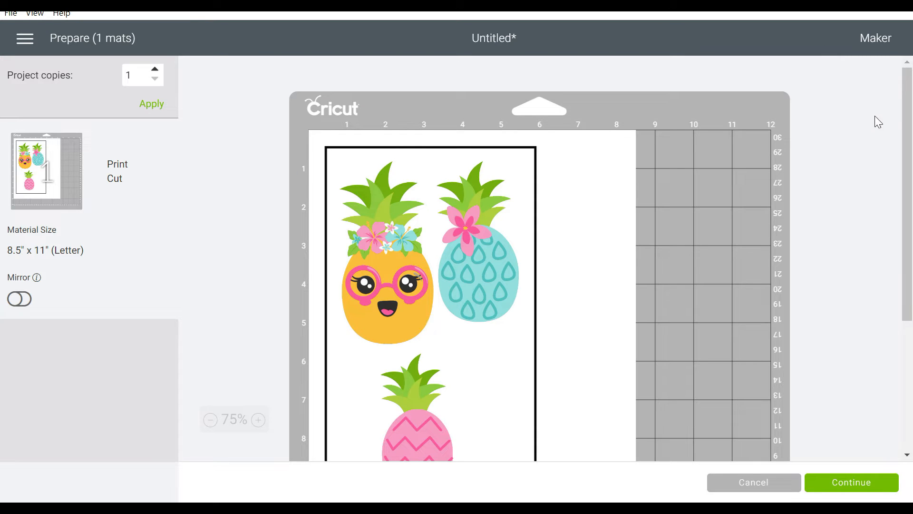
scroll(908, 131, down, 1)
scroll(908, 131, down, 3)
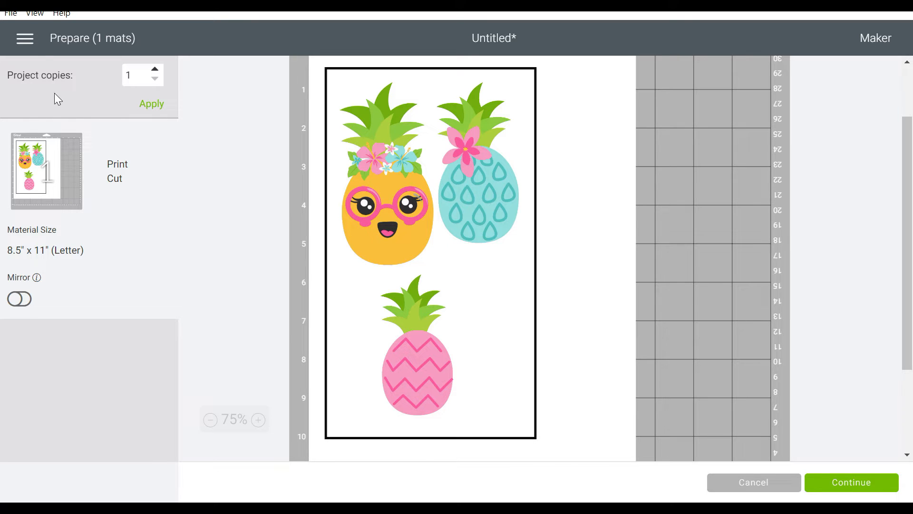
click(24, 41)
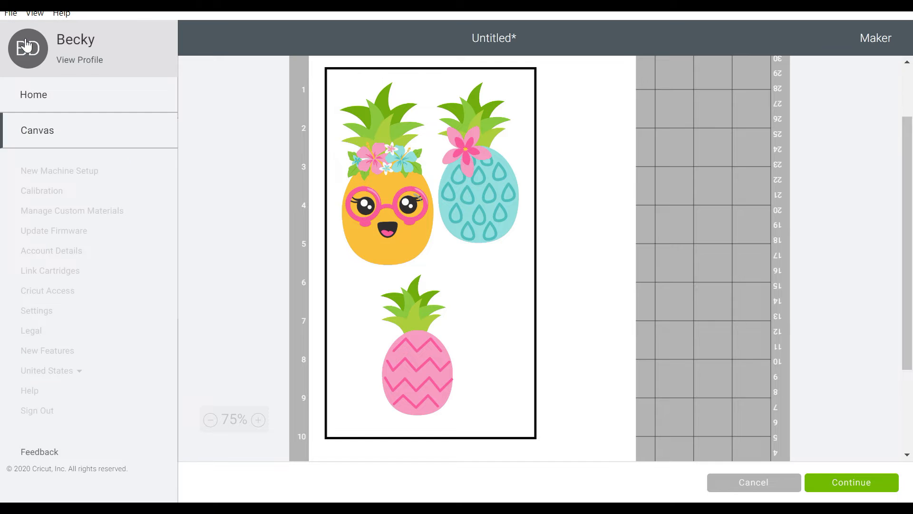
click(26, 135)
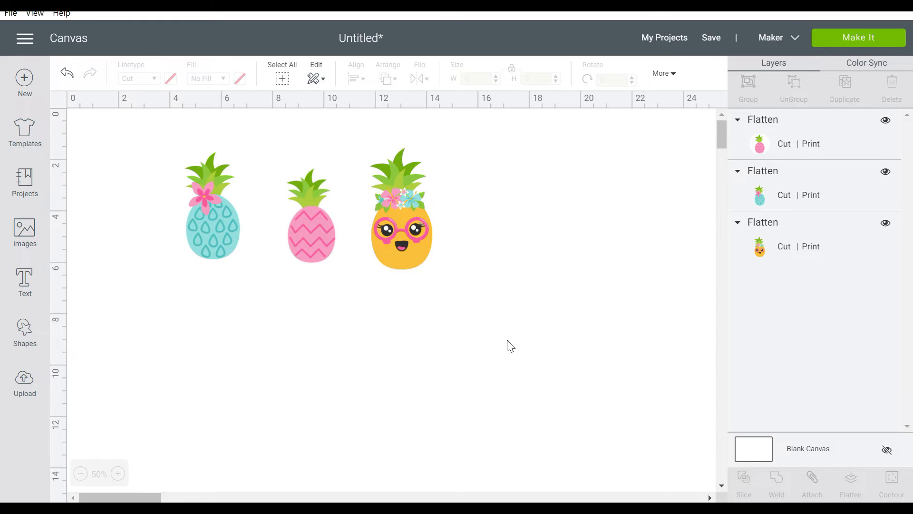
Unflatten the pink pineapple image into its separate pineapple and white circle layers
click(229, 246)
click(330, 236)
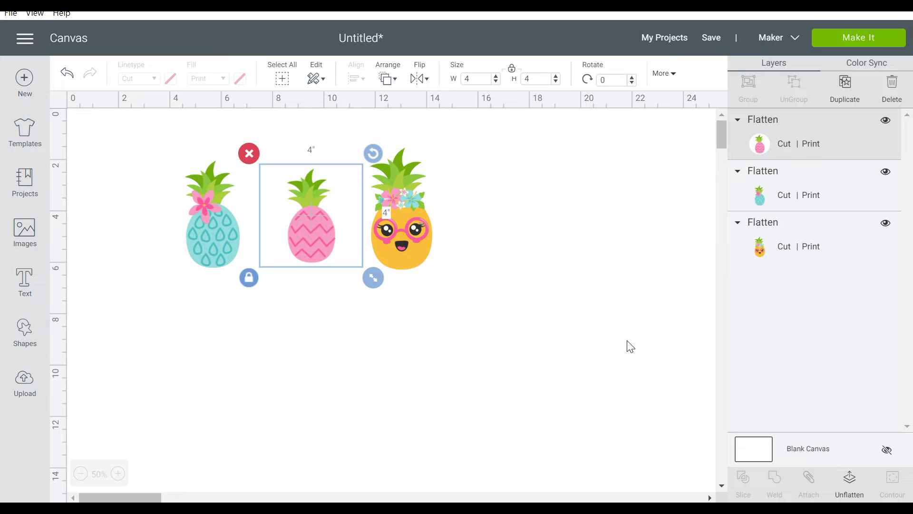
click(851, 483)
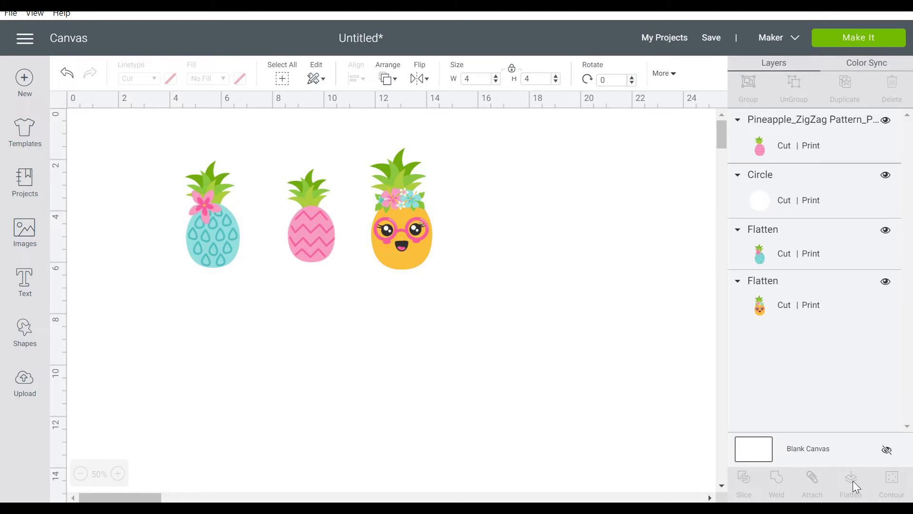
Select the pink pineapple together with its white circle and flatten them again
click(313, 196)
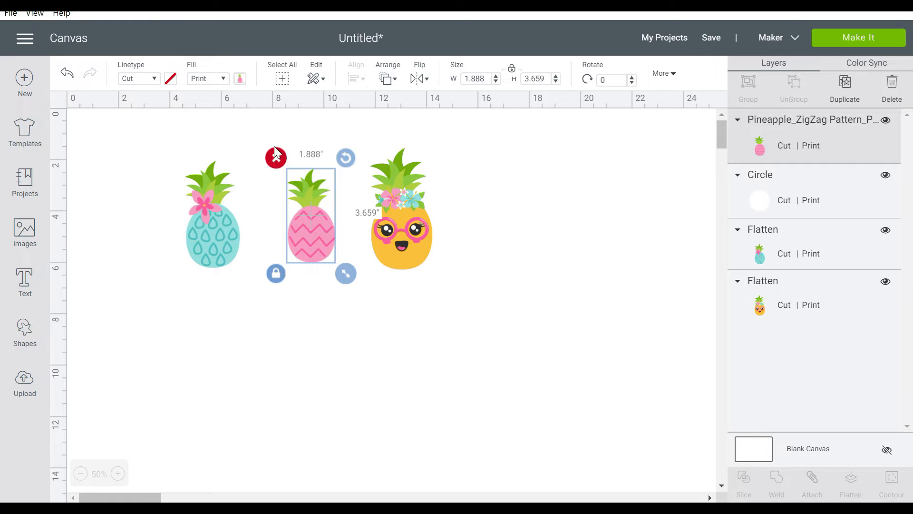
drag(293, 127, 348, 273)
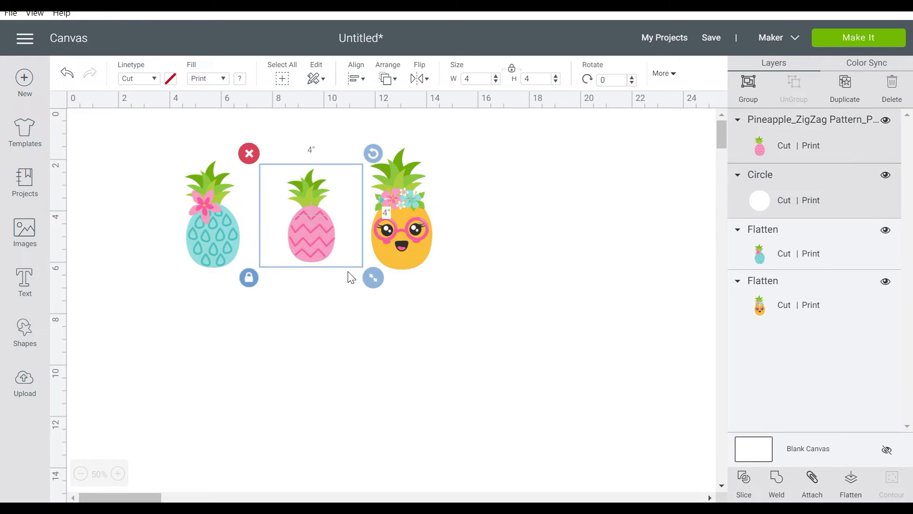
click(851, 484)
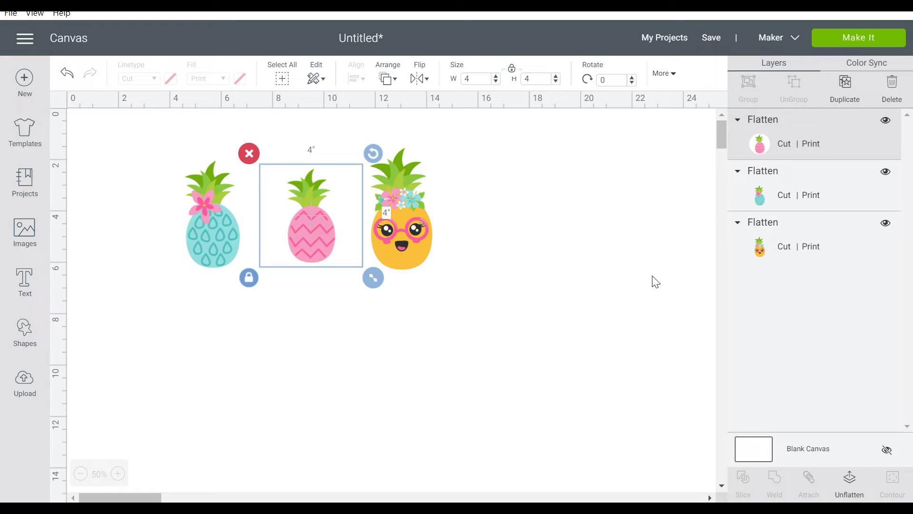
Shrink the yellow pineapple to about 1.7 inches wide
click(412, 183)
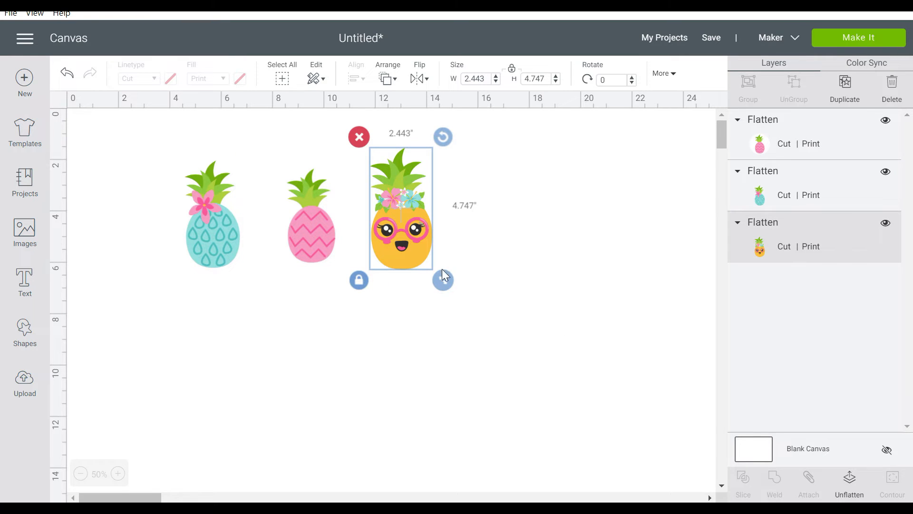
drag(443, 278, 422, 243)
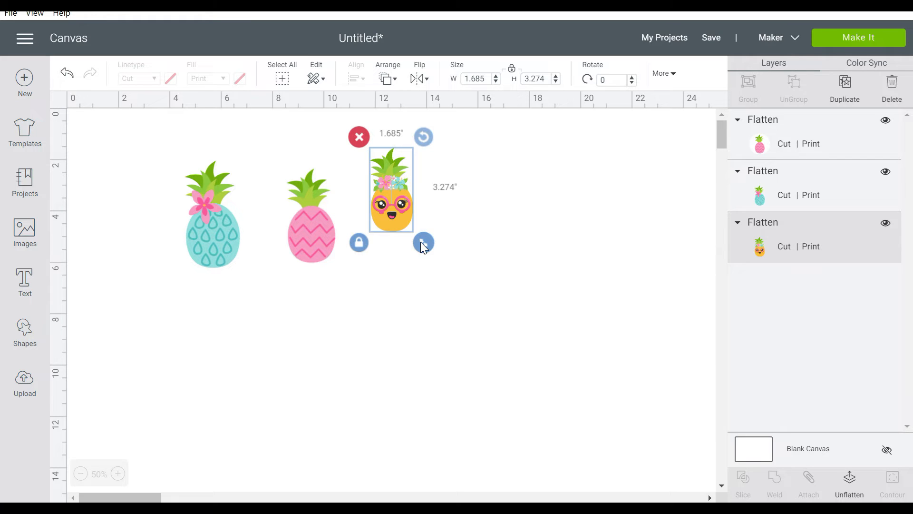
Move the flattened pink pineapple toward the turquoise one and set its width to 2 inches
drag(314, 228, 283, 207)
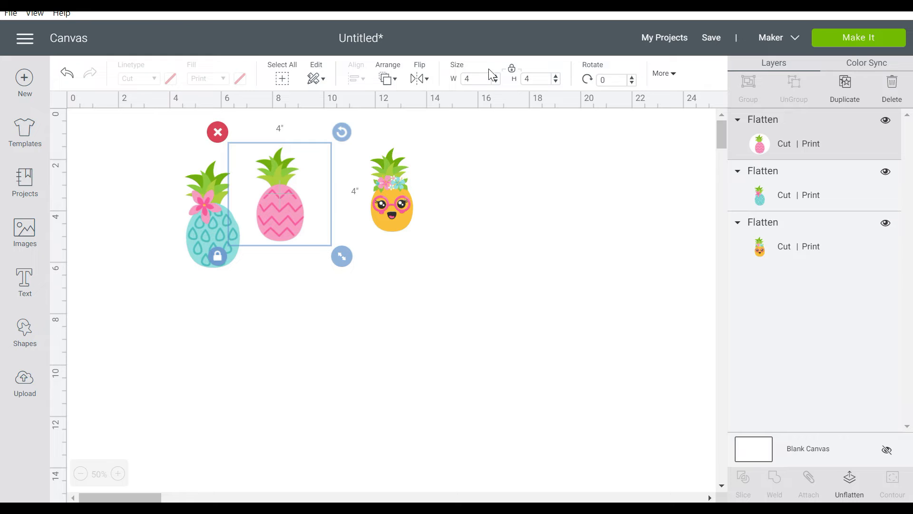
double_click(481, 79)
text(2)
key(Return)
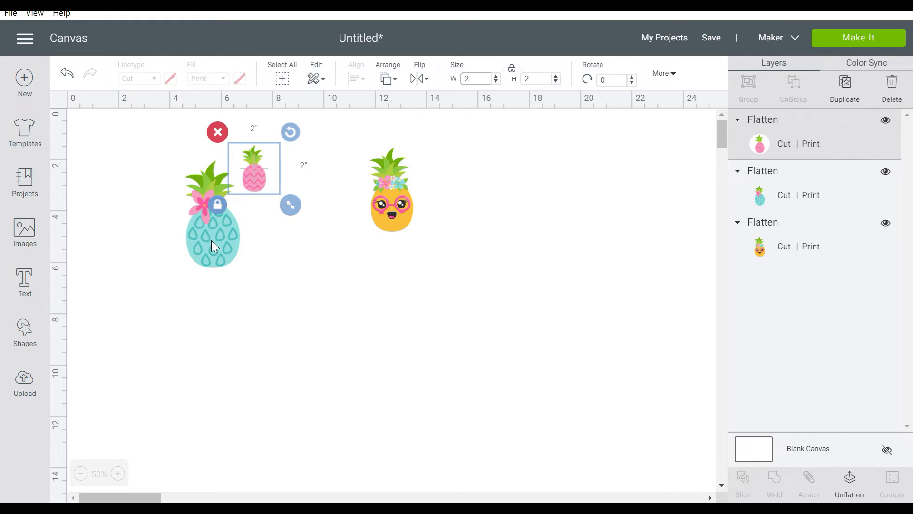
Move the turquoise pineapple below the pink one and set its width to 3 inches
click(212, 241)
drag(212, 241, 222, 321)
double_click(485, 78)
text(3)
key(Return)
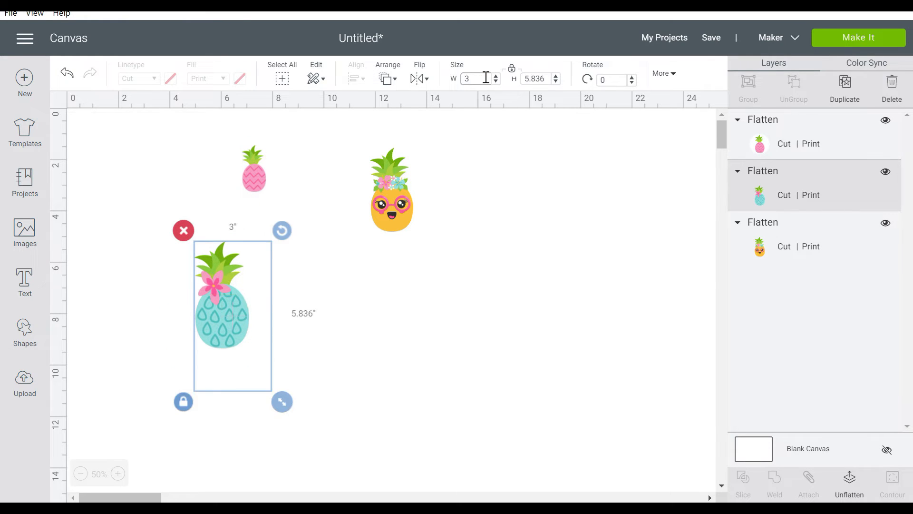
Set the turquoise pineapple's height to 3 inches and place it directly beside the pink pineapple
drag(246, 354, 178, 224)
drag(257, 175, 252, 194)
click(169, 201)
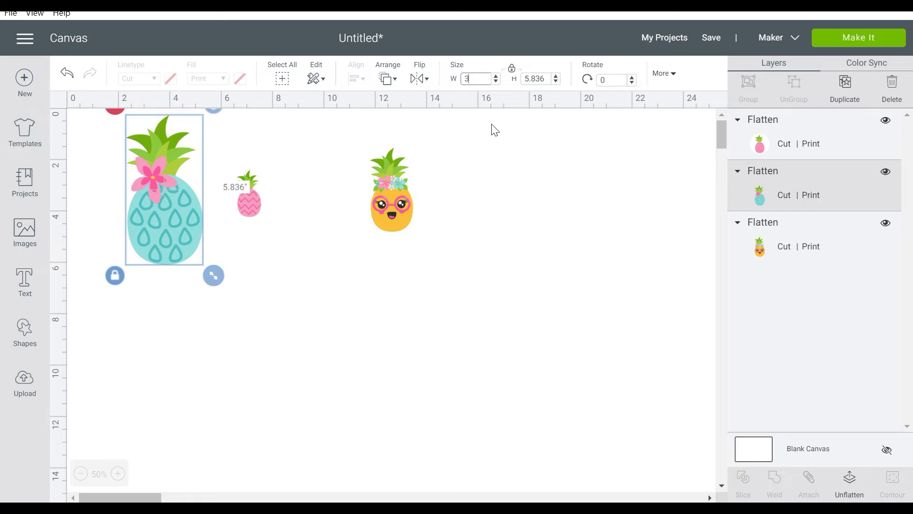
click(545, 77)
text(3)
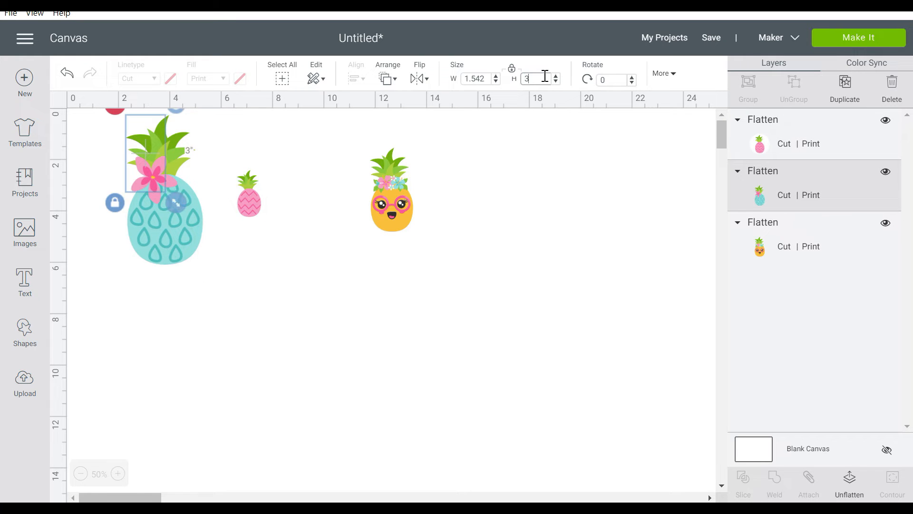
drag(140, 162, 201, 198)
Set the yellow pineapple's height to 3 inches and arrange the three pineapples in a close row with the pink one in the middle
click(392, 209)
click(542, 77)
text(3)
key(Return)
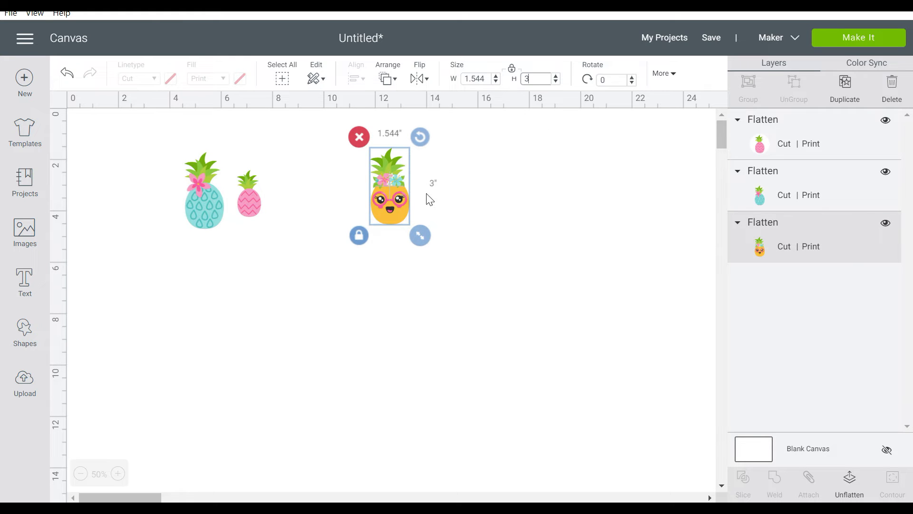
drag(397, 202, 328, 214)
click(259, 202)
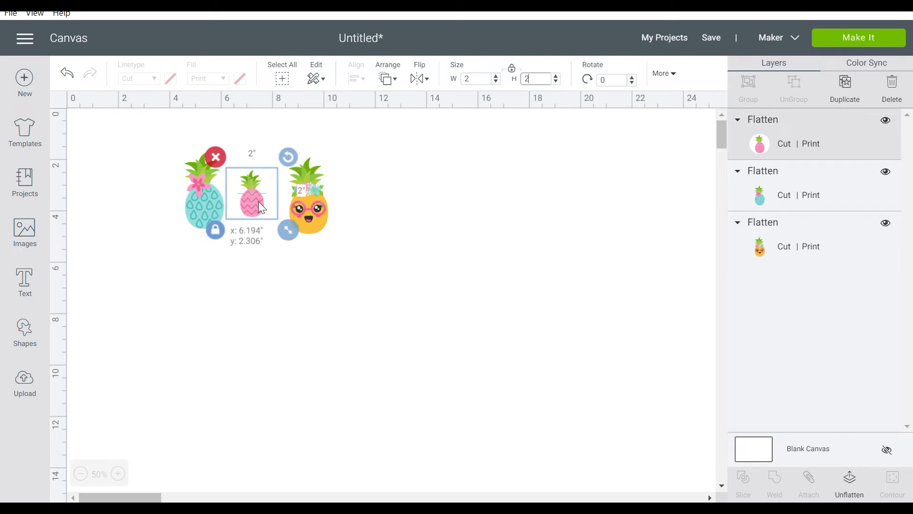
Prepare the project for making, check the letter-size mat layout and continue to the print and cut stage
click(833, 40)
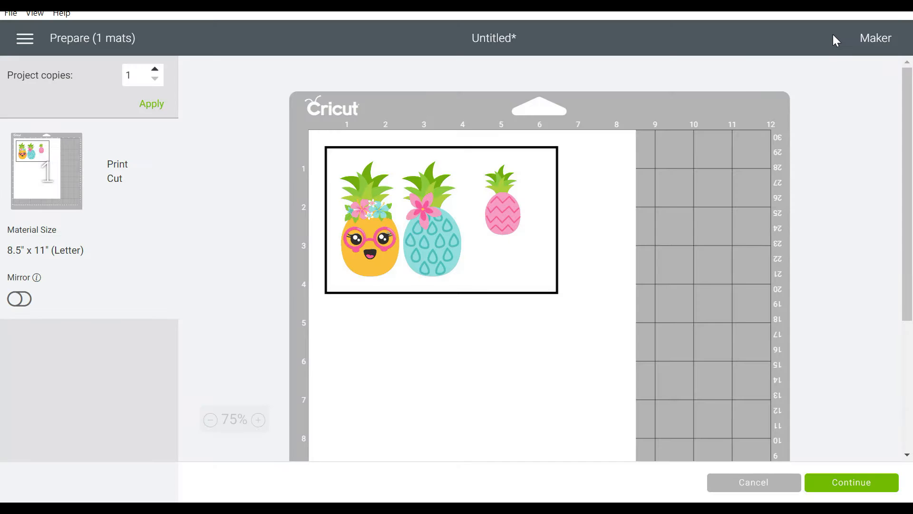
drag(905, 86, 908, 117)
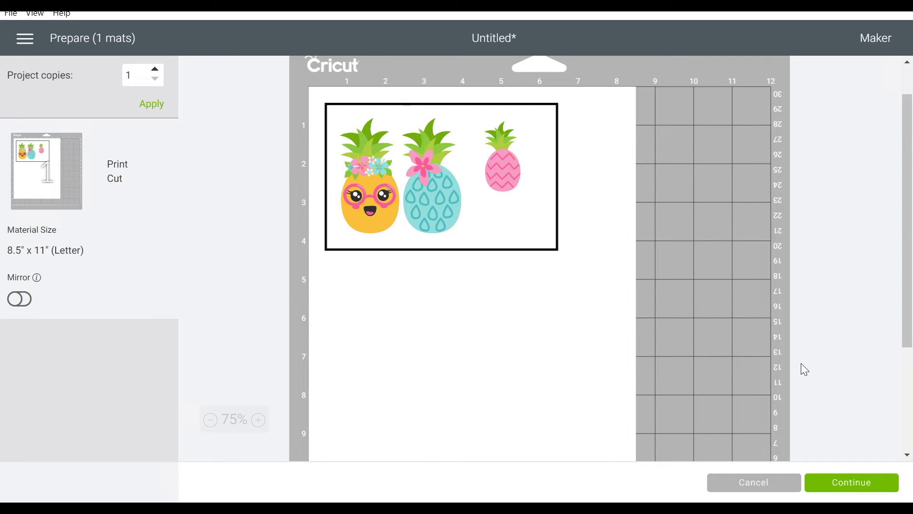
click(835, 489)
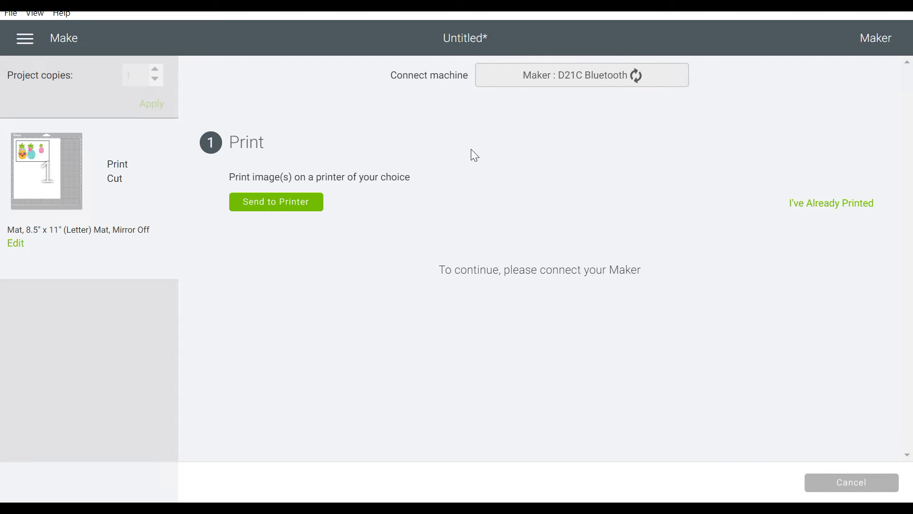
Print one copy of the pineapple sheet on the Brother HL-3170CDW series Printer with bleed added
click(271, 205)
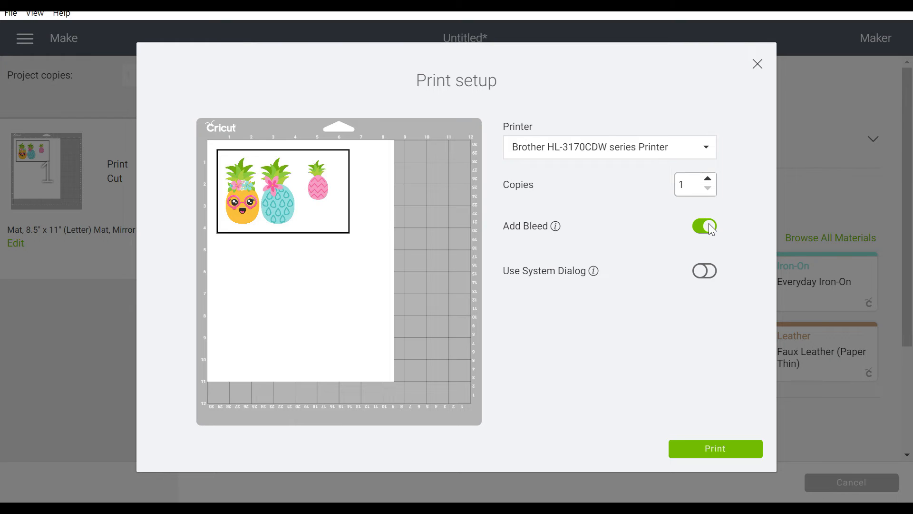
click(699, 446)
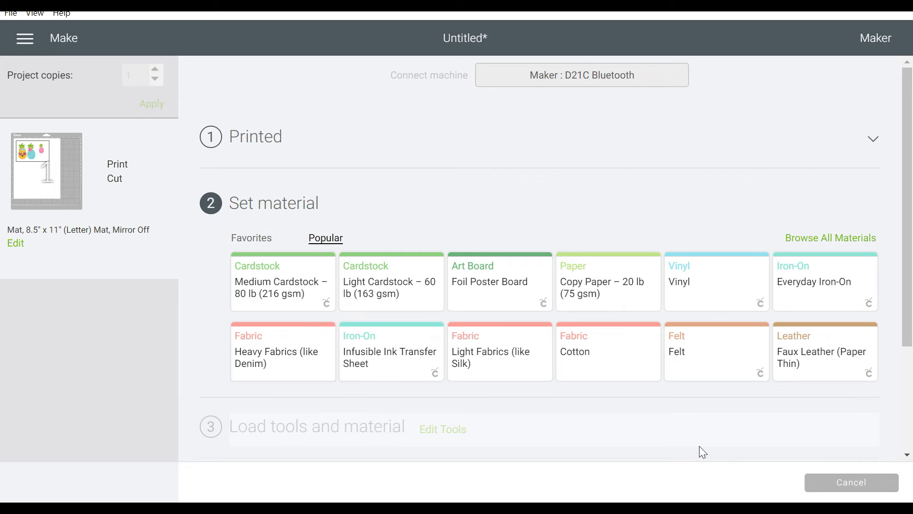
Reopen the completed print stage and send one more copy of the pineapple sheet to the printer with bleed added
click(872, 141)
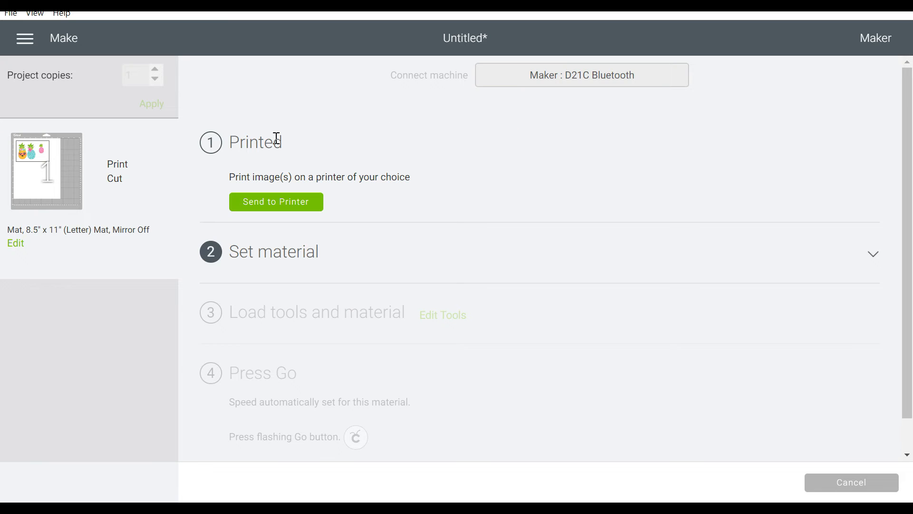
click(266, 203)
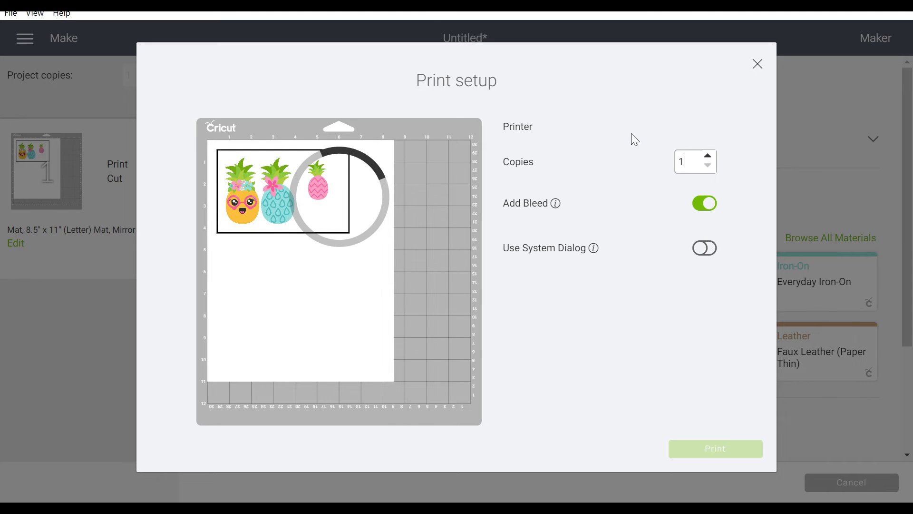
click(676, 444)
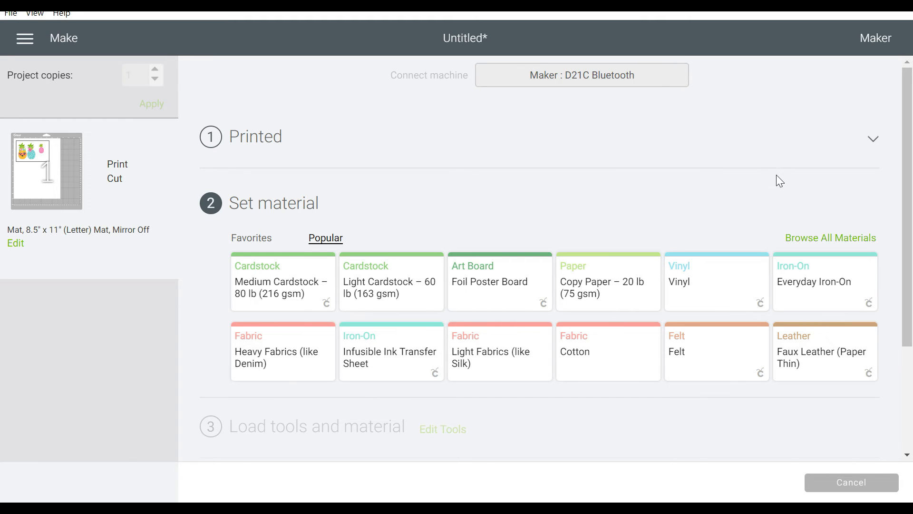
Search all materials for "sticker", set the cutting material to Sticker Paper and check the tool and mat loading instructions
click(804, 238)
click(699, 114)
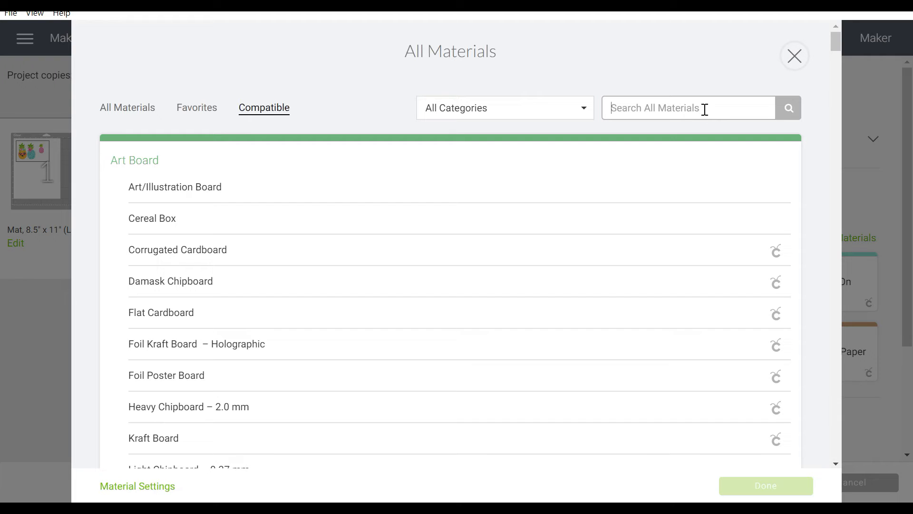
text(sticker)
key(Return)
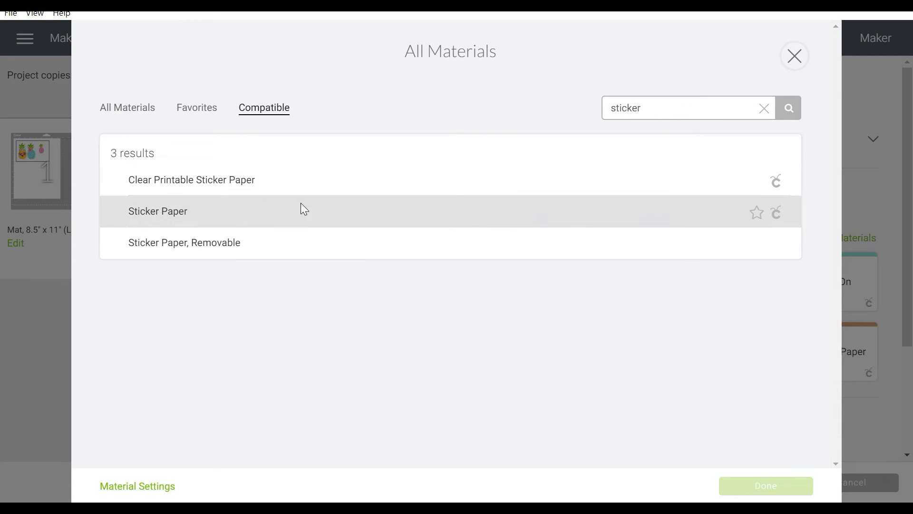
click(249, 210)
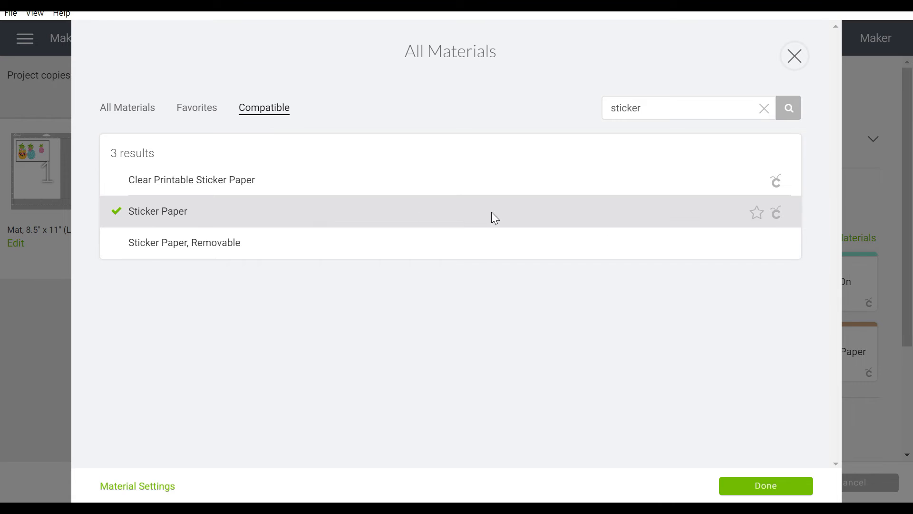
click(759, 486)
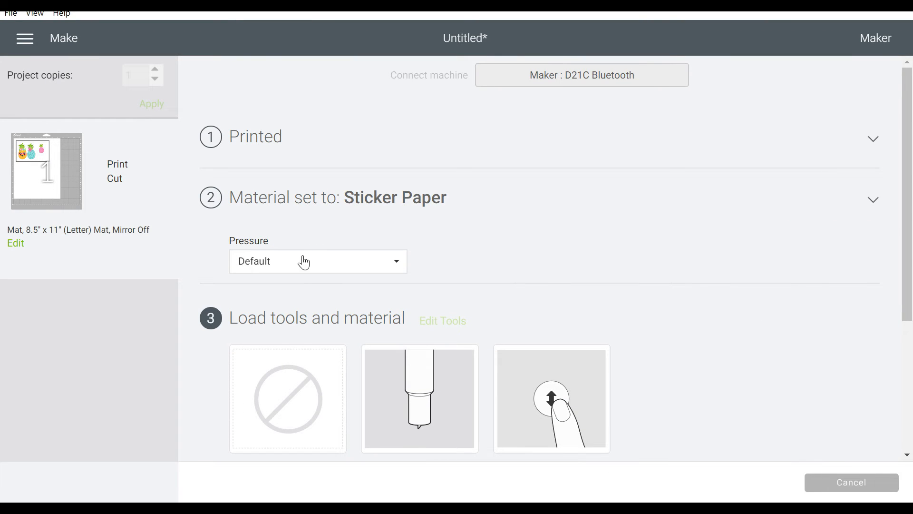
drag(902, 142, 905, 257)
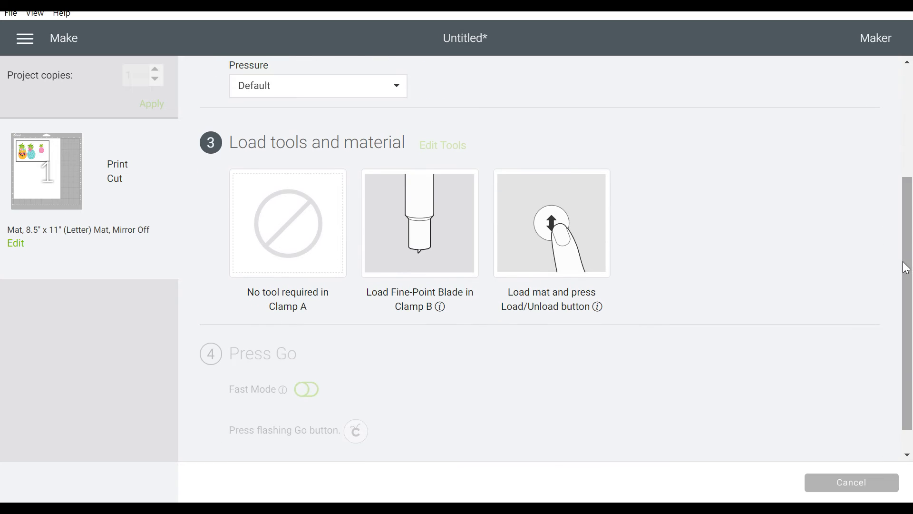